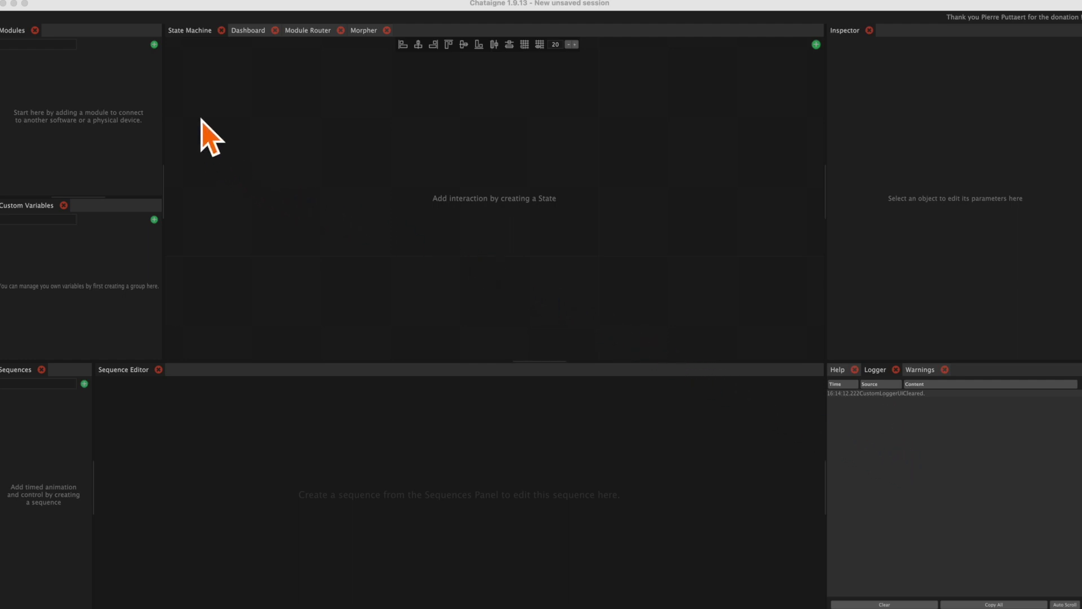
Add a MIDI module and dock its widened parameters panel beside the Modules list.
click(154, 44)
mouse_move(161, 49)
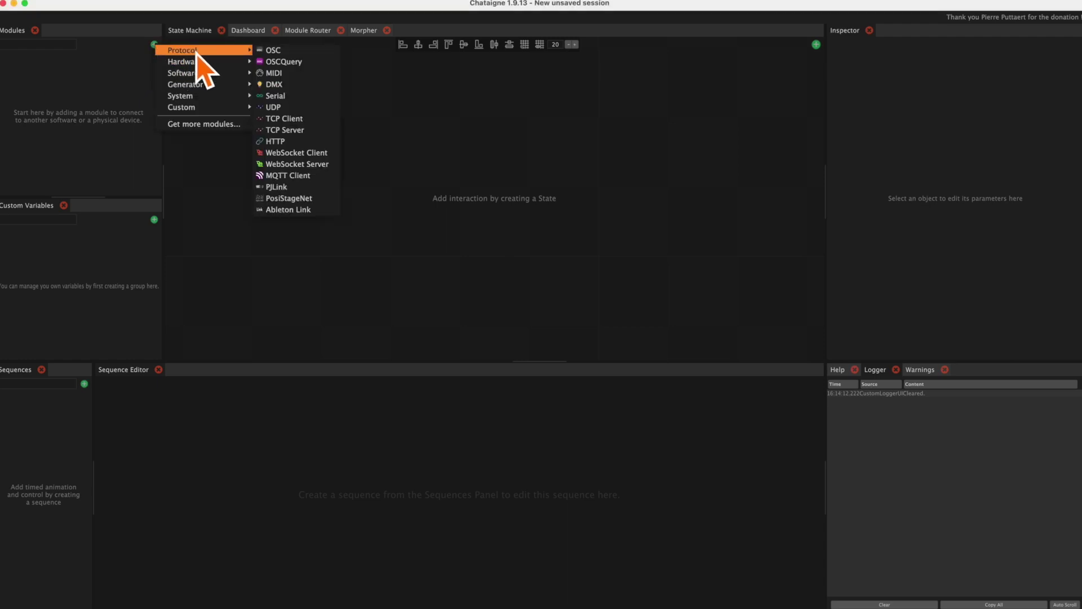
click(311, 73)
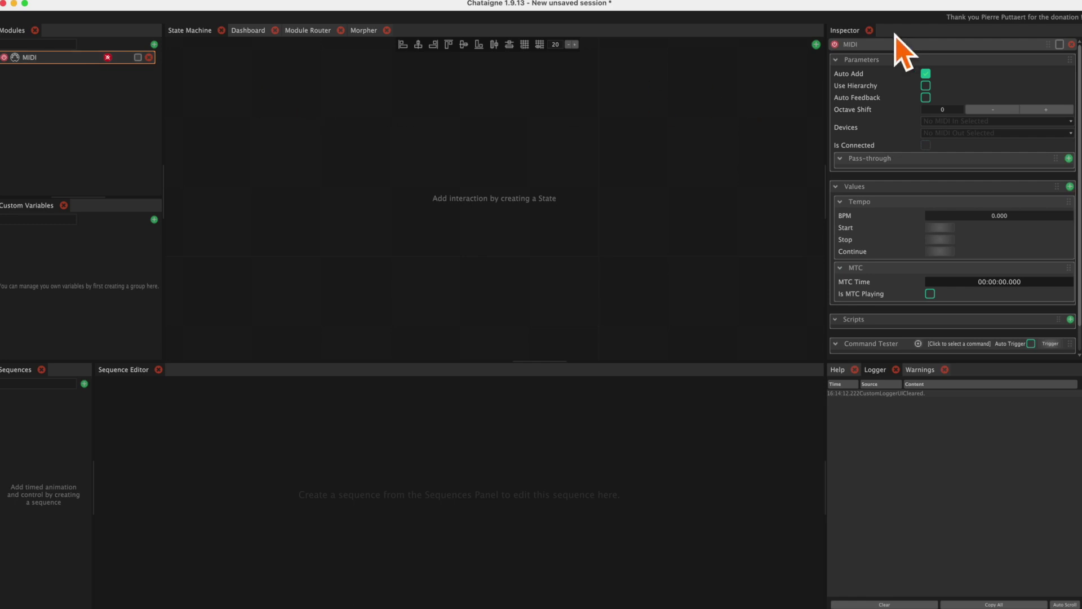
drag(896, 35, 171, 57)
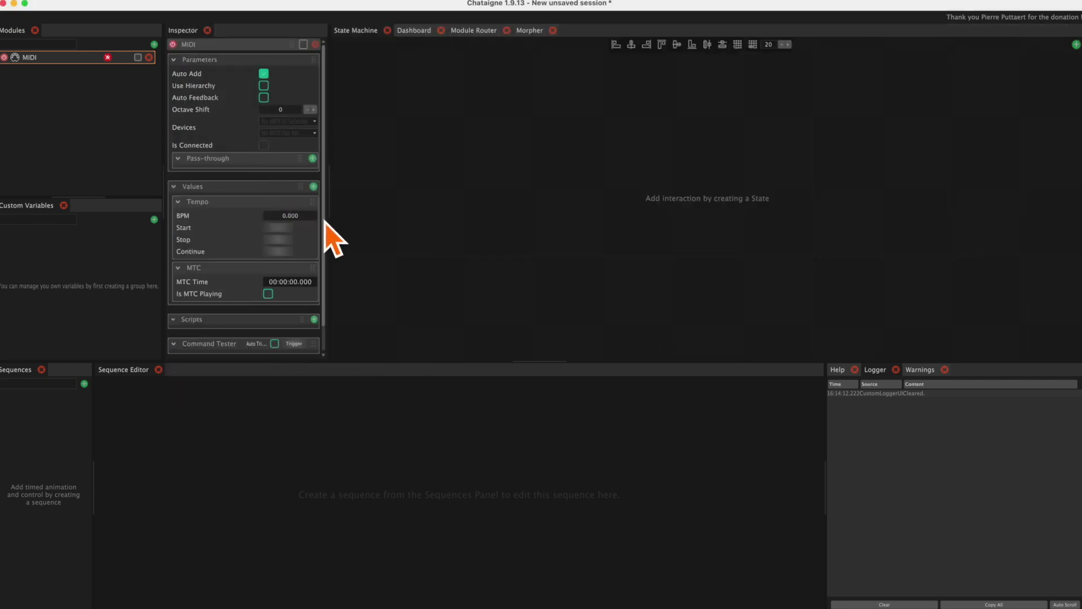
drag(327, 217, 409, 229)
Set both the MIDI In and Out devices to X-TOUCH COMPACT.
click(305, 121)
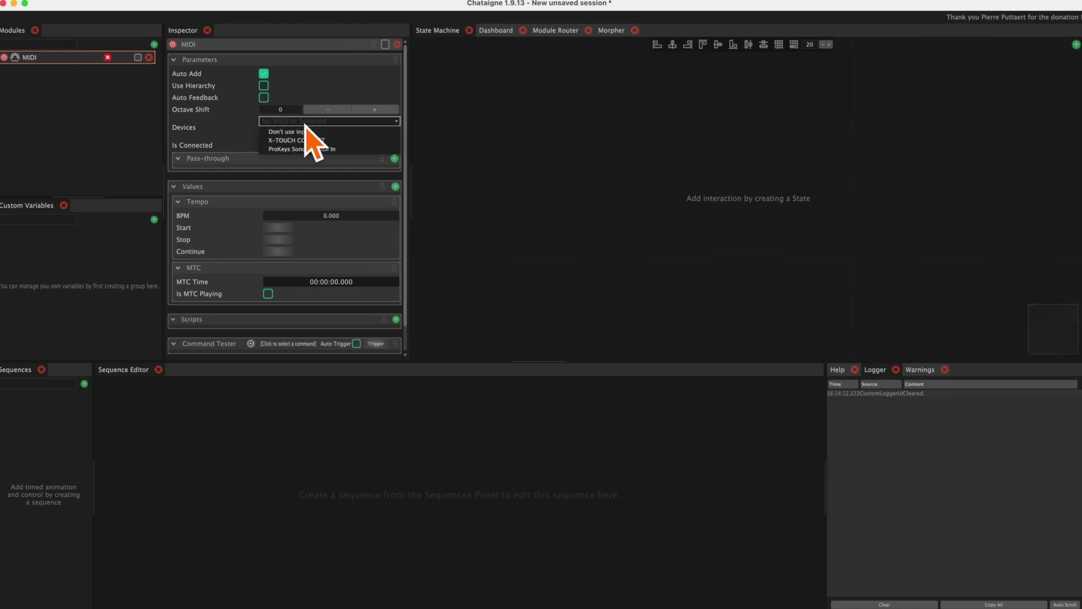
click(348, 143)
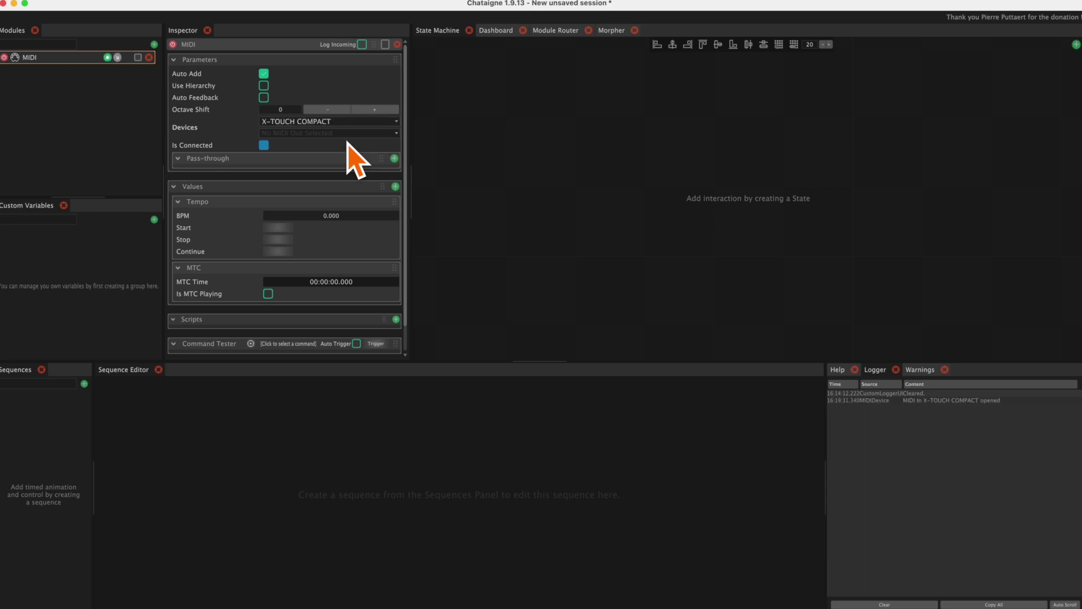
click(343, 135)
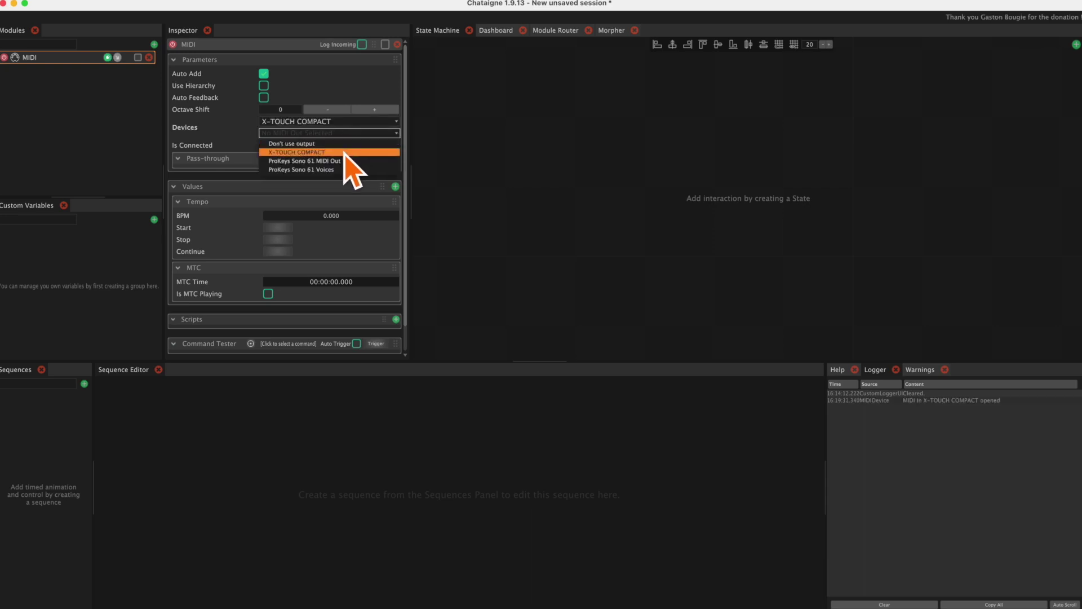
click(348, 153)
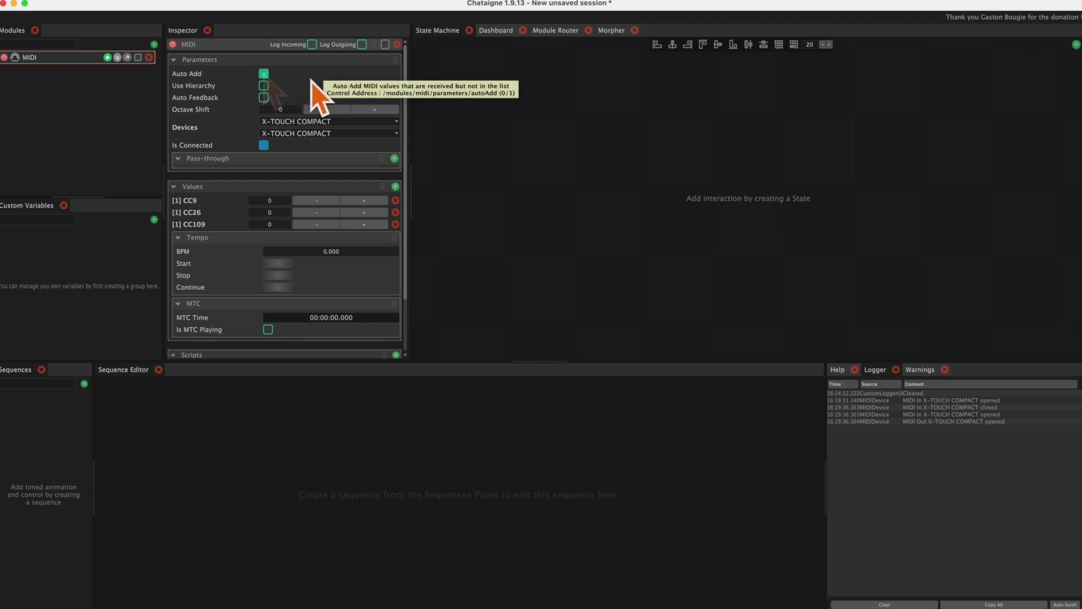
Turn off Auto Add, keeping the CC9, CC26 and CC109 values.
click(263, 74)
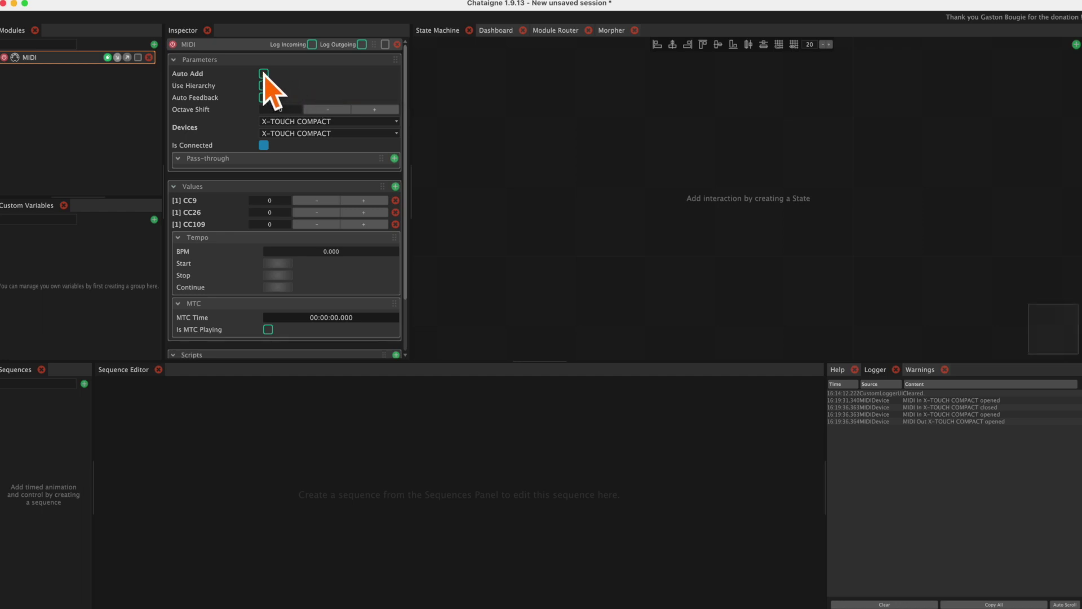
Install the grandMA3 community module (version 0.7.0) from Get more modules.
click(154, 44)
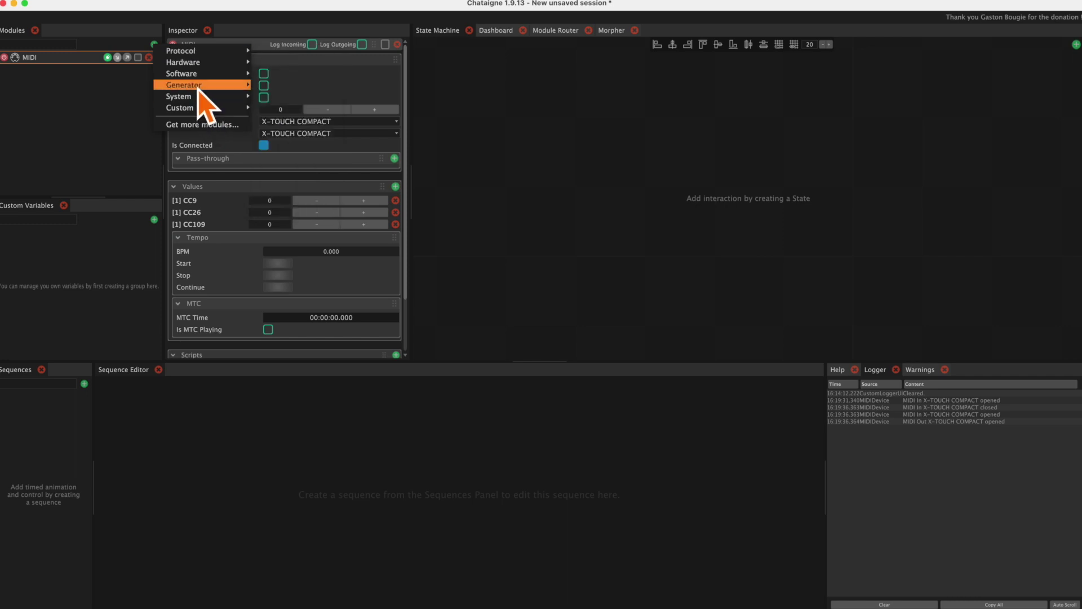
mouse_move(197, 78)
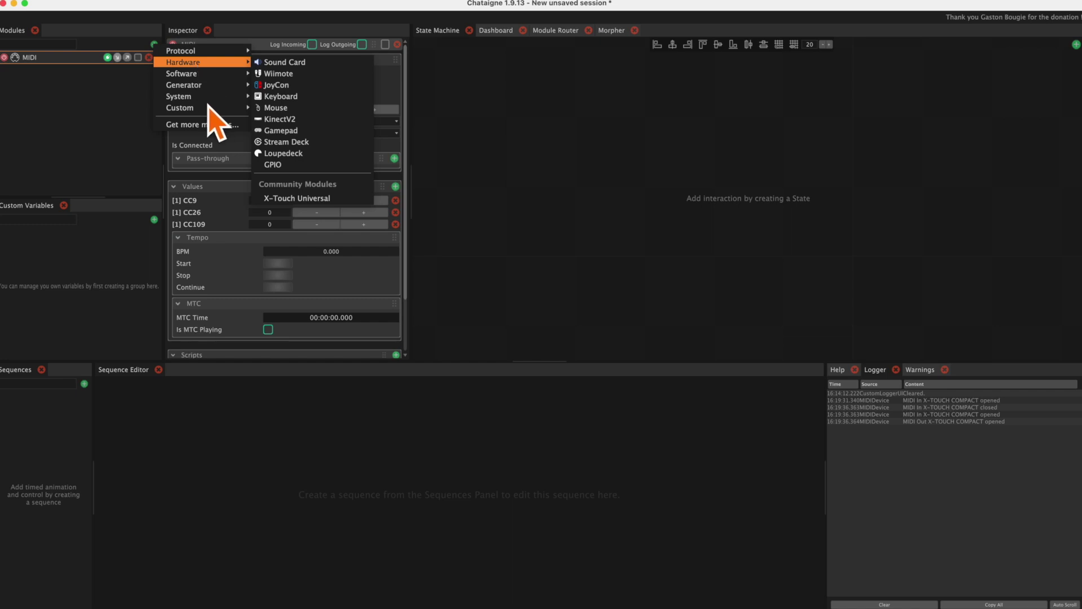
click(230, 125)
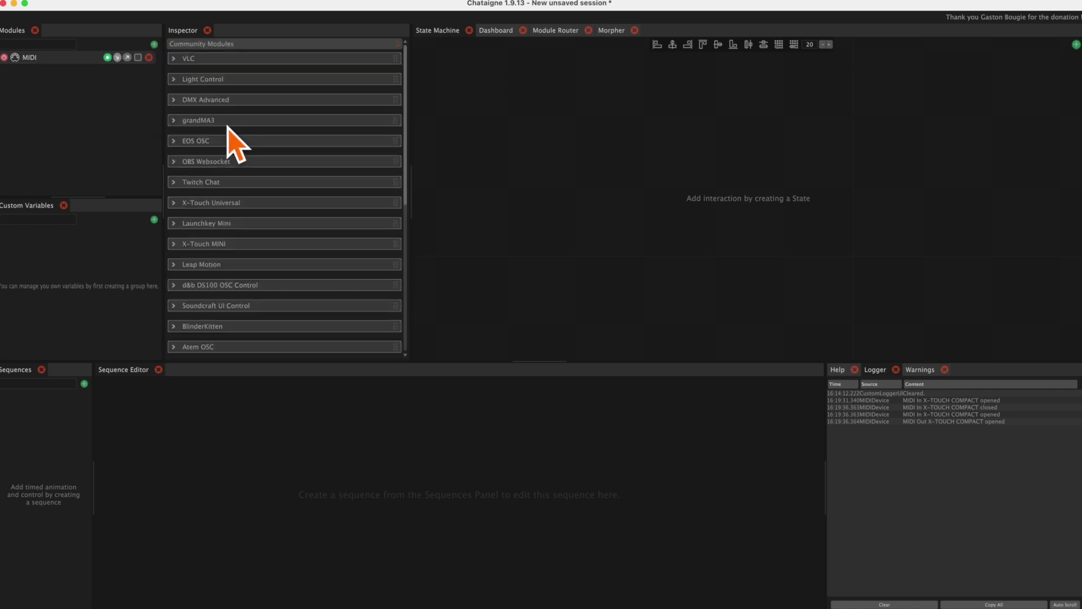
click(252, 120)
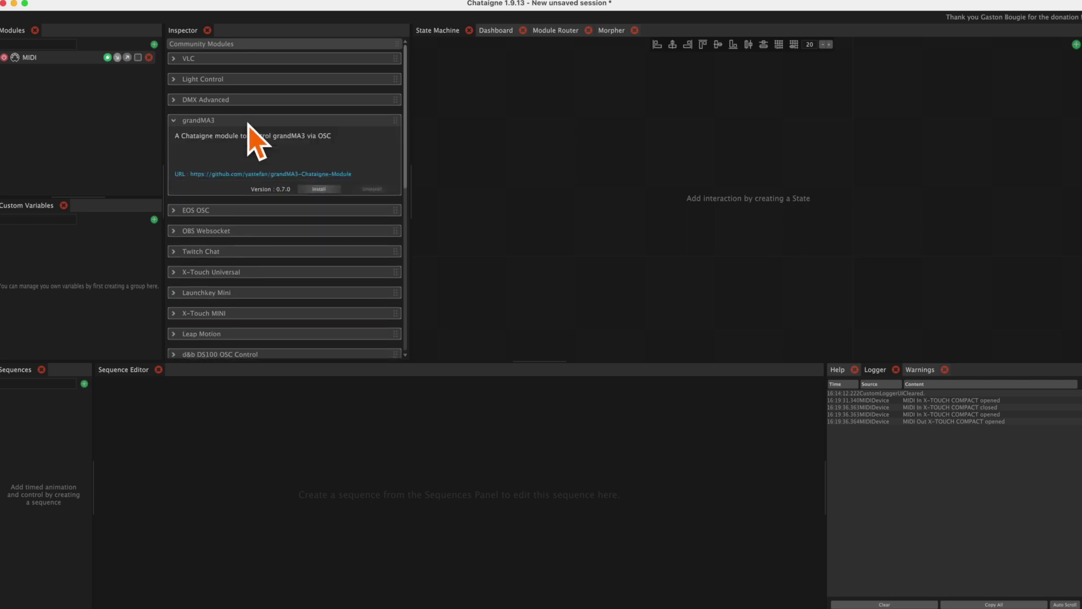
click(319, 190)
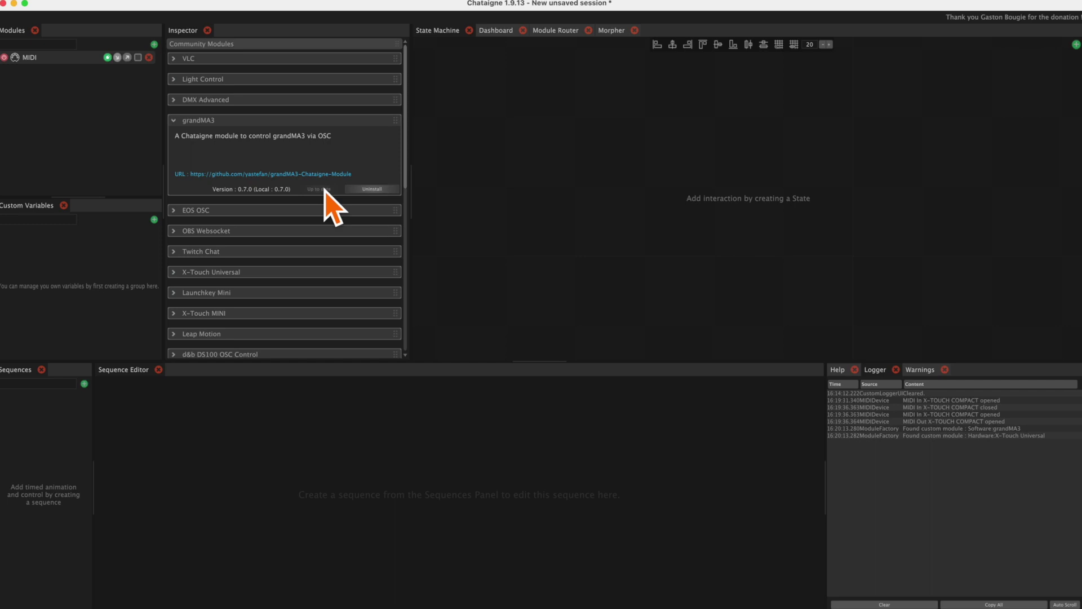
click(155, 45)
Add a grandMA3 software module with its OSC remote port set to 8000.
mouse_move(155, 45)
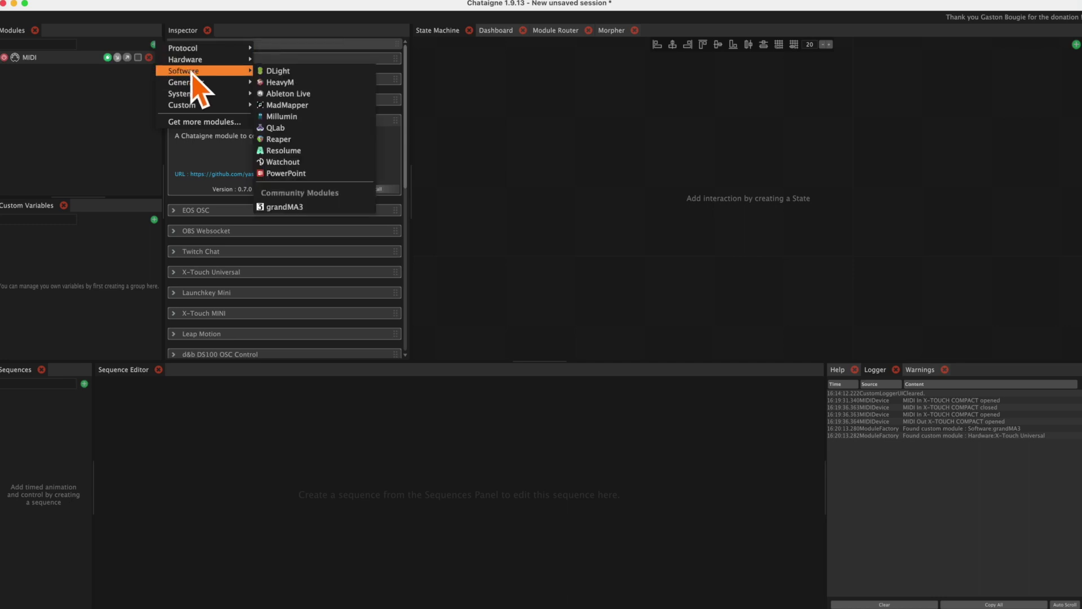
click(285, 207)
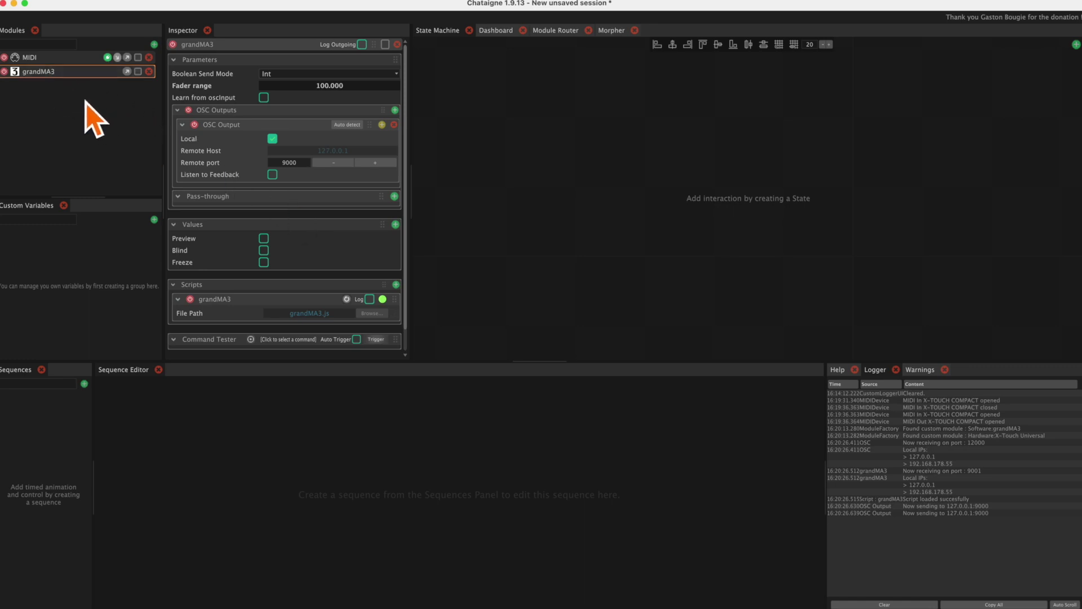
double_click(300, 162)
text(8)
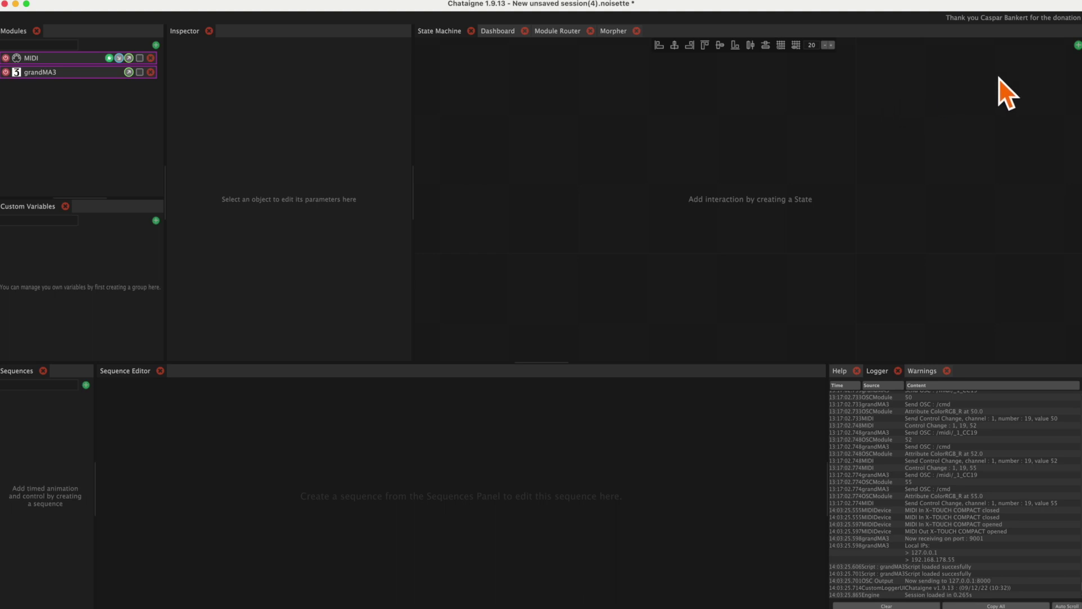
Create a new State at the upper left, enlarge it, and add a Mapping inside.
click(1078, 45)
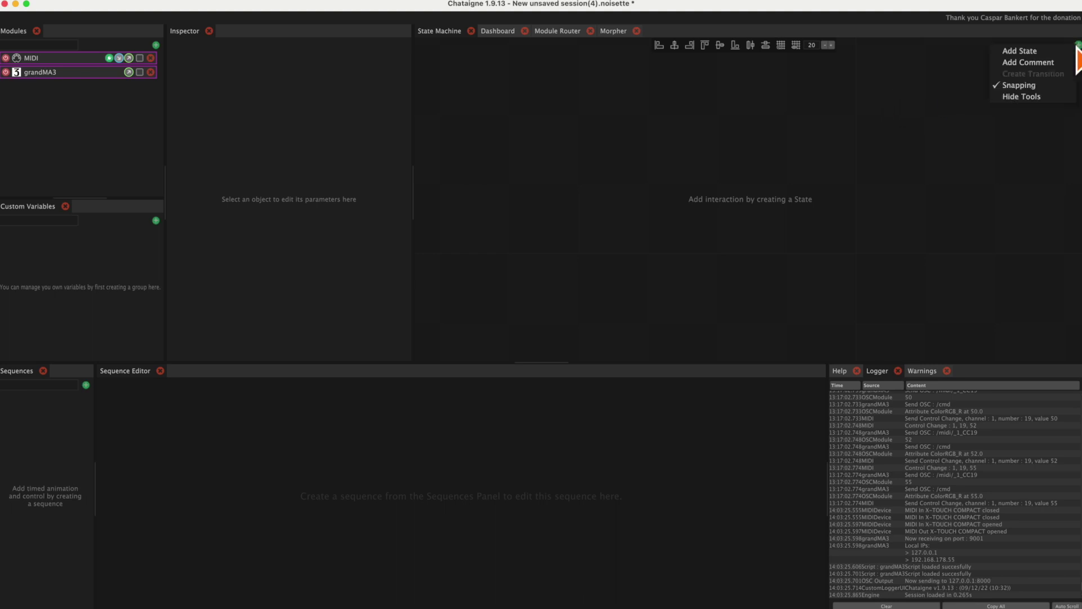
click(1064, 51)
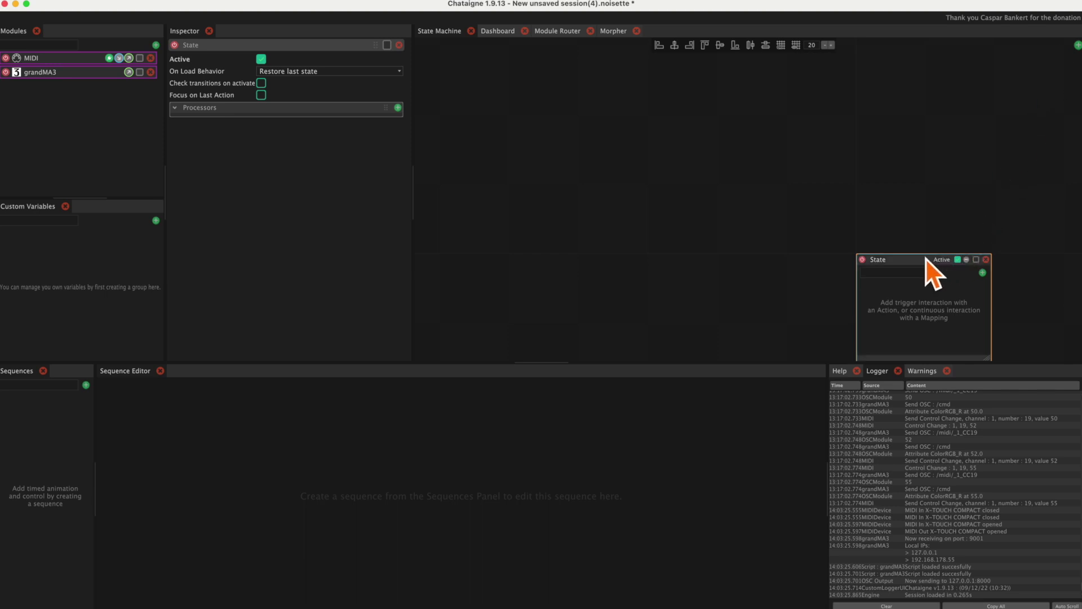
drag(927, 258, 472, 39)
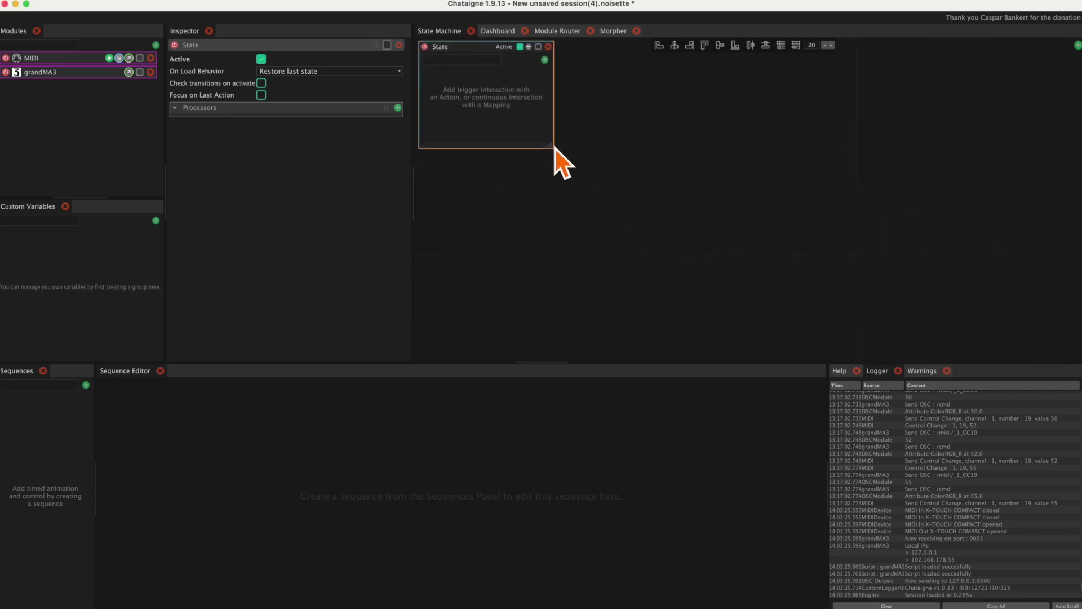
drag(560, 154, 648, 344)
click(640, 59)
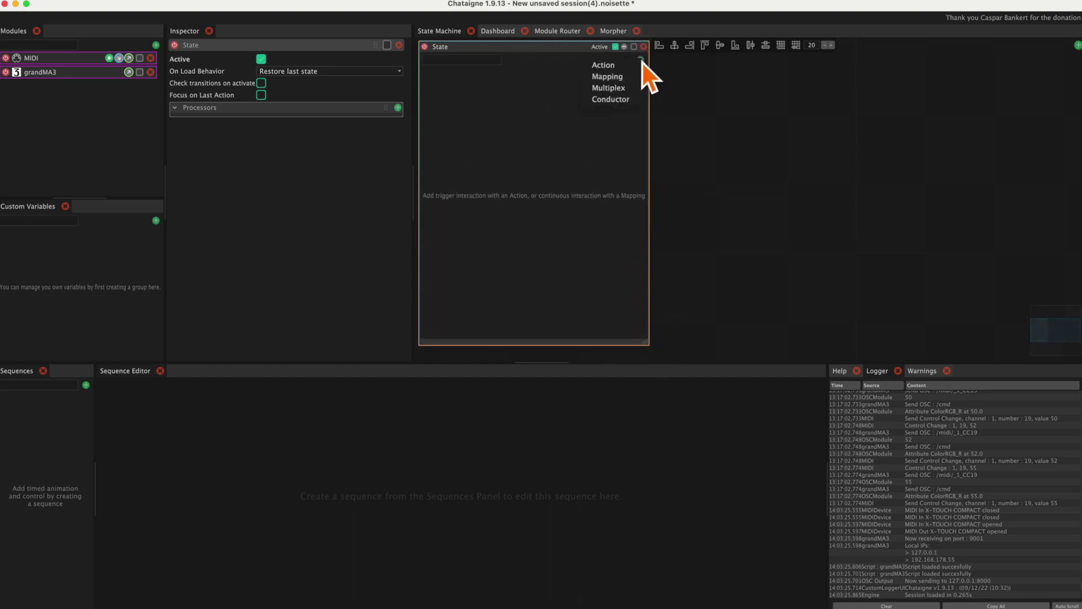
click(625, 77)
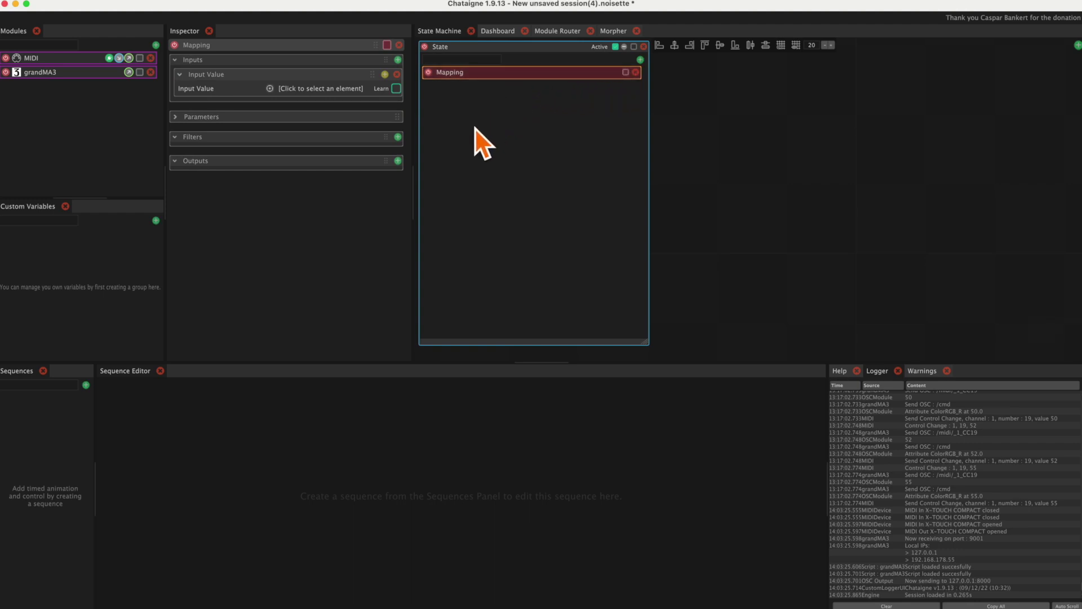
Set the mapping's input to MIDI [1] CC9 and rename it 'Masterfader'.
click(326, 91)
mouse_move(331, 94)
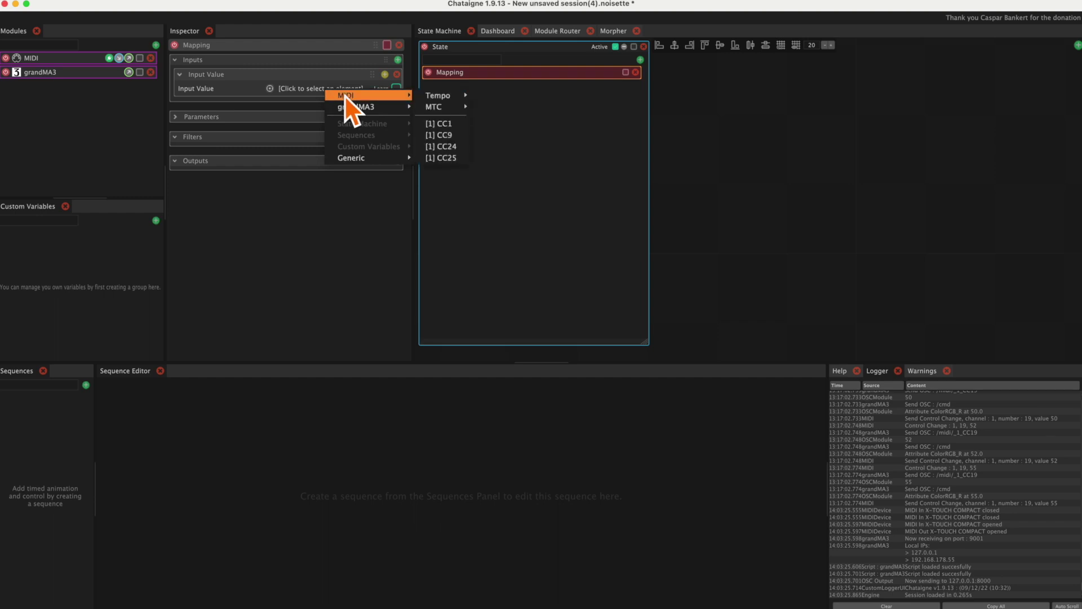
click(449, 135)
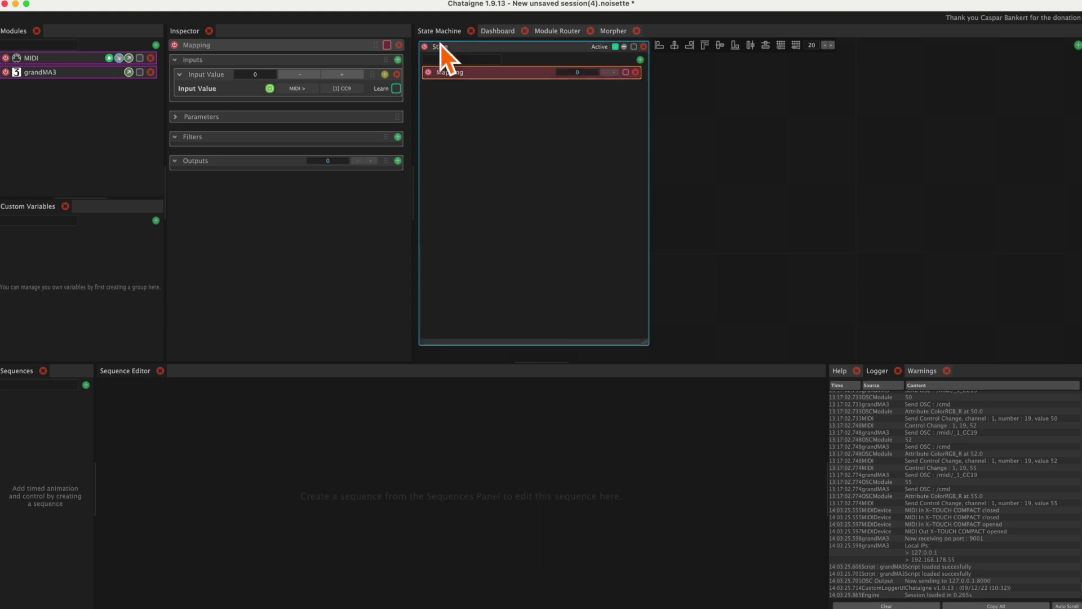
double_click(452, 72)
text(MasterFader)
key(Return)
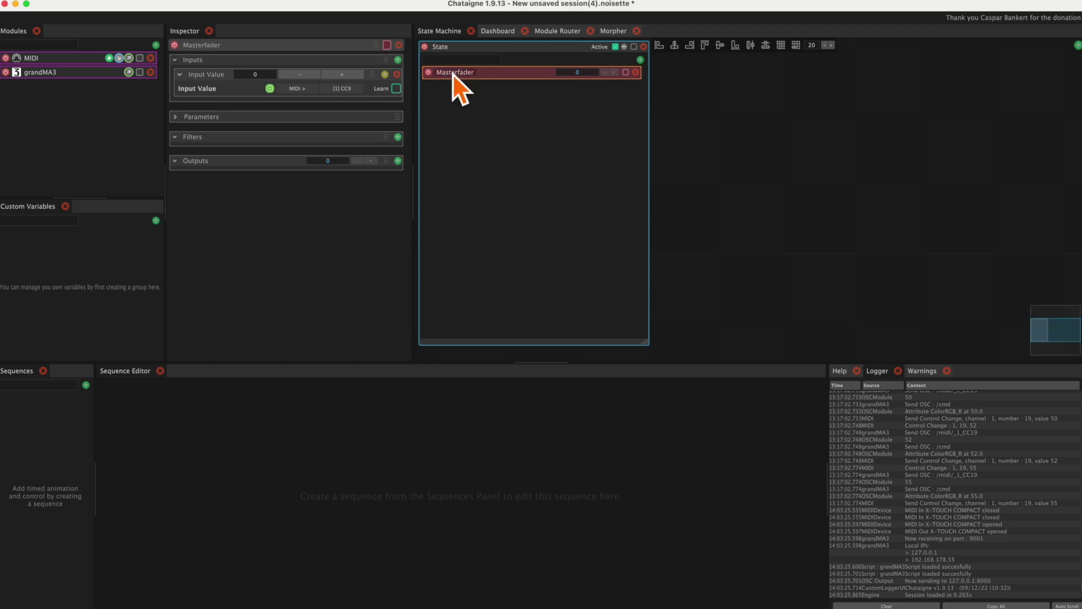
Add a Remap filter and a grandMA3 'Move GrandMaster Fader' output to Masterfader.
click(398, 137)
mouse_move(440, 167)
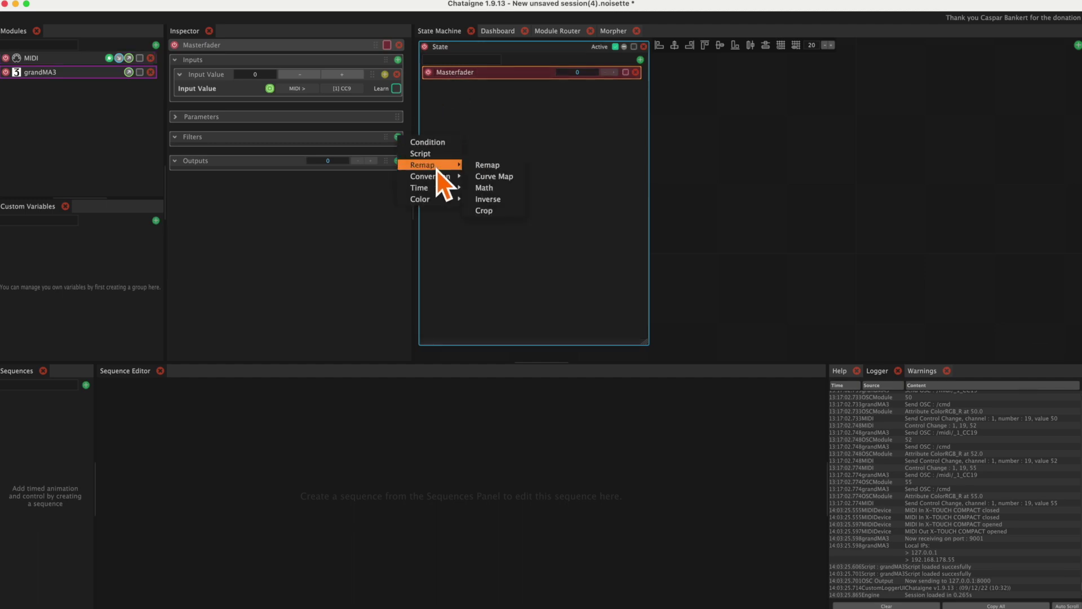
click(514, 175)
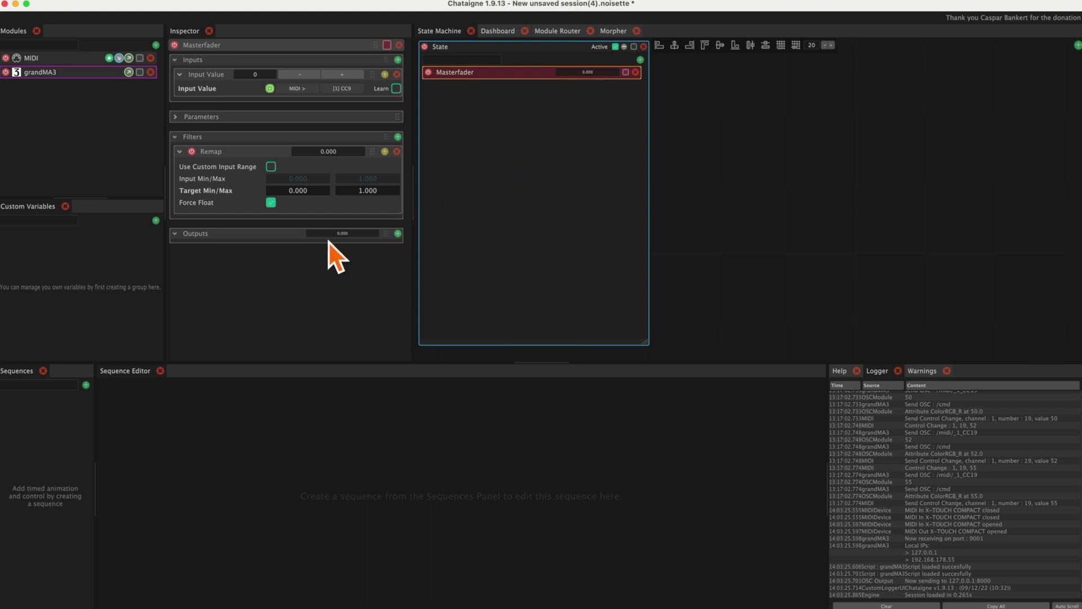
click(398, 234)
mouse_move(398, 236)
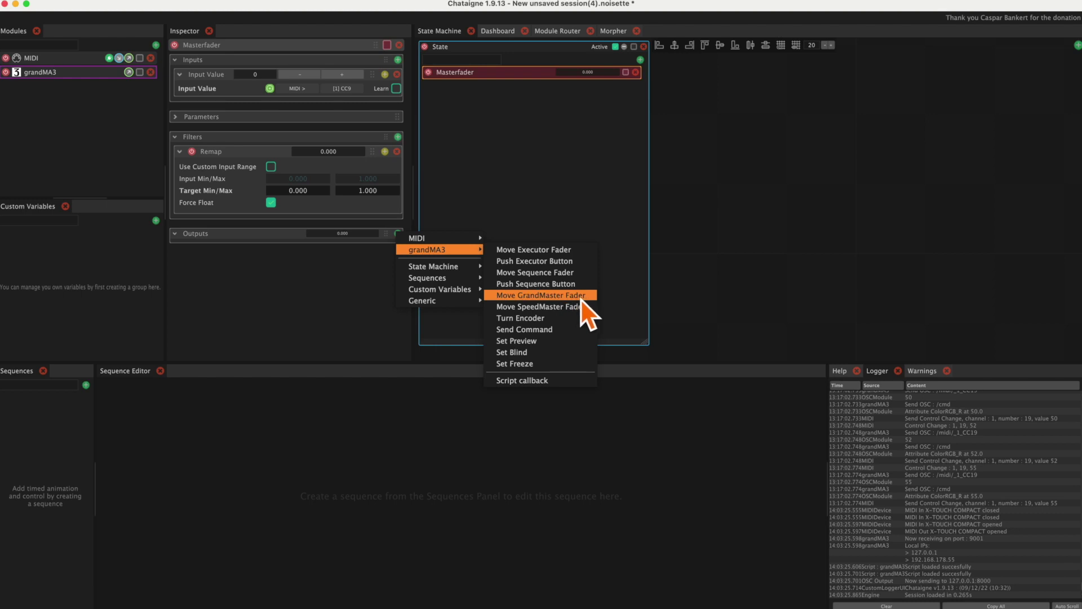
click(540, 295)
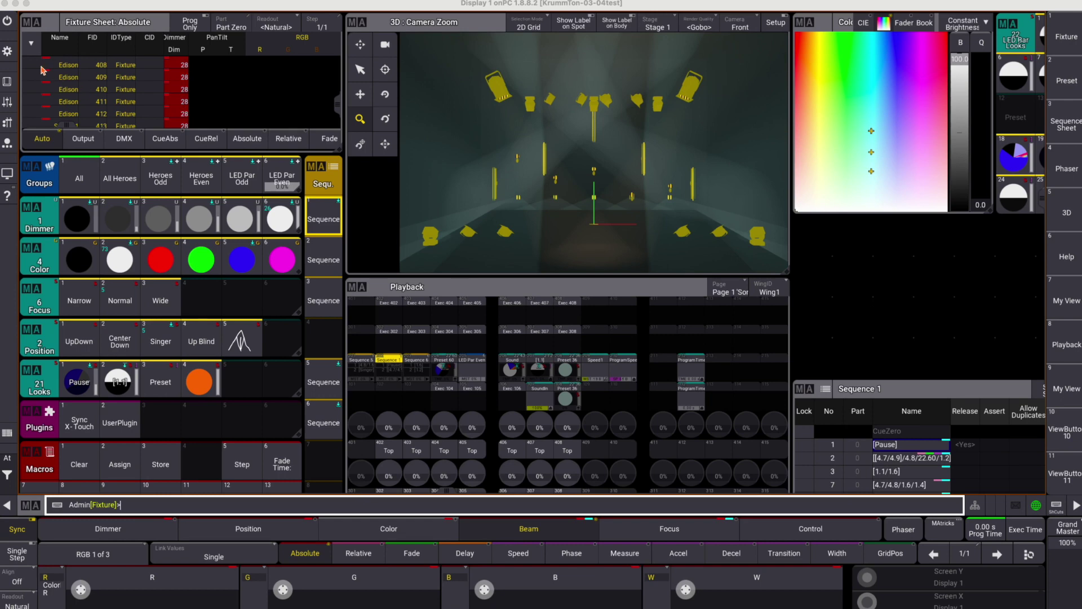
Open Menu > In & Out in grandMA3 and show the OSC connection settings.
click(7, 50)
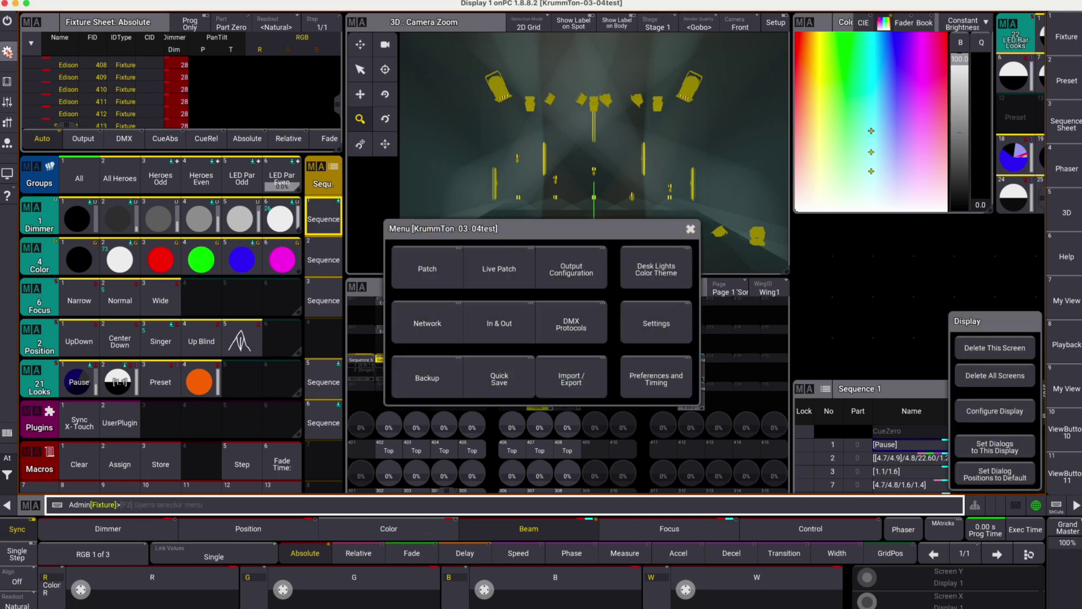
click(496, 322)
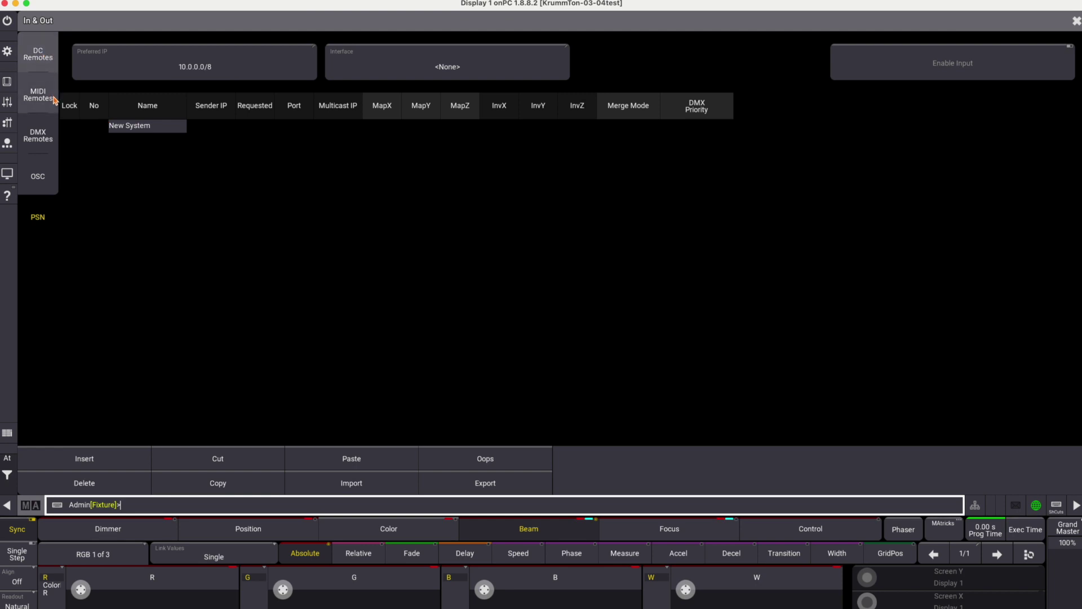
click(48, 177)
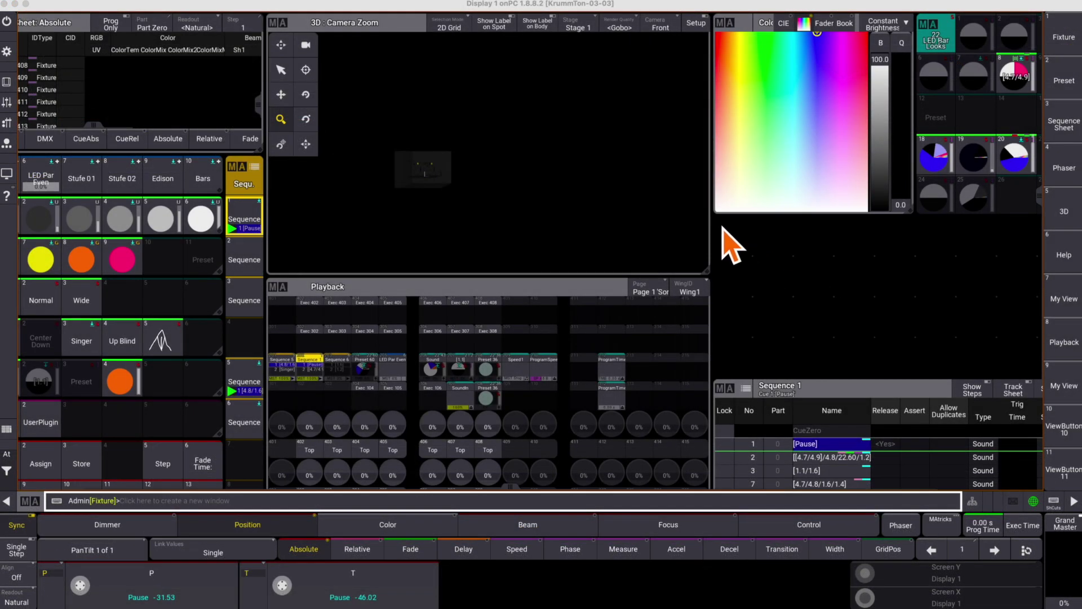
Open the Add Window dialog on the grandMA3 show screen.
click(732, 247)
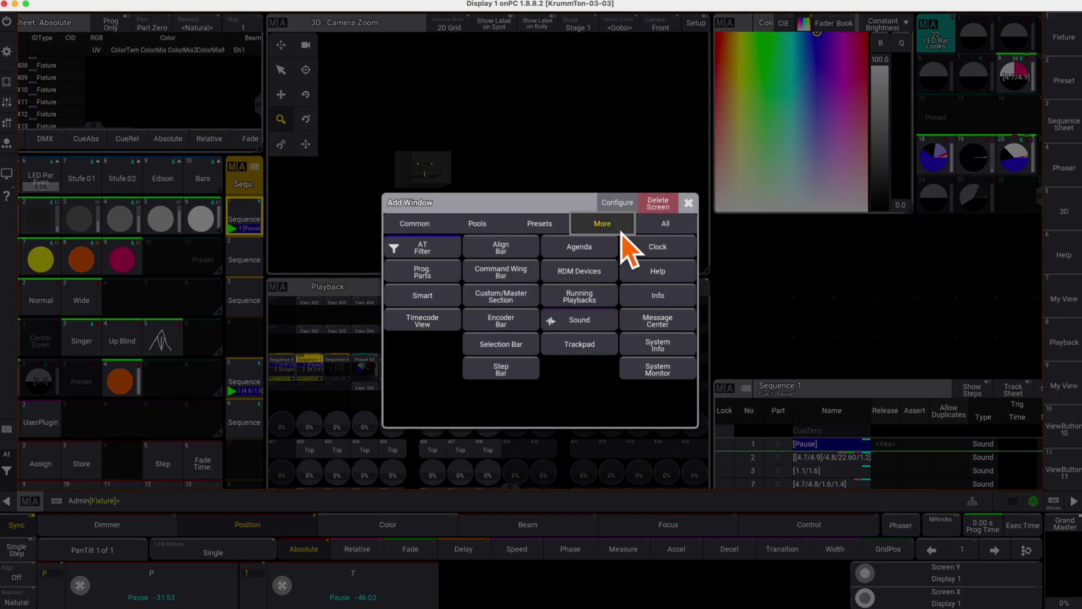
Add a System Monitor window from Add Window > More.
click(666, 366)
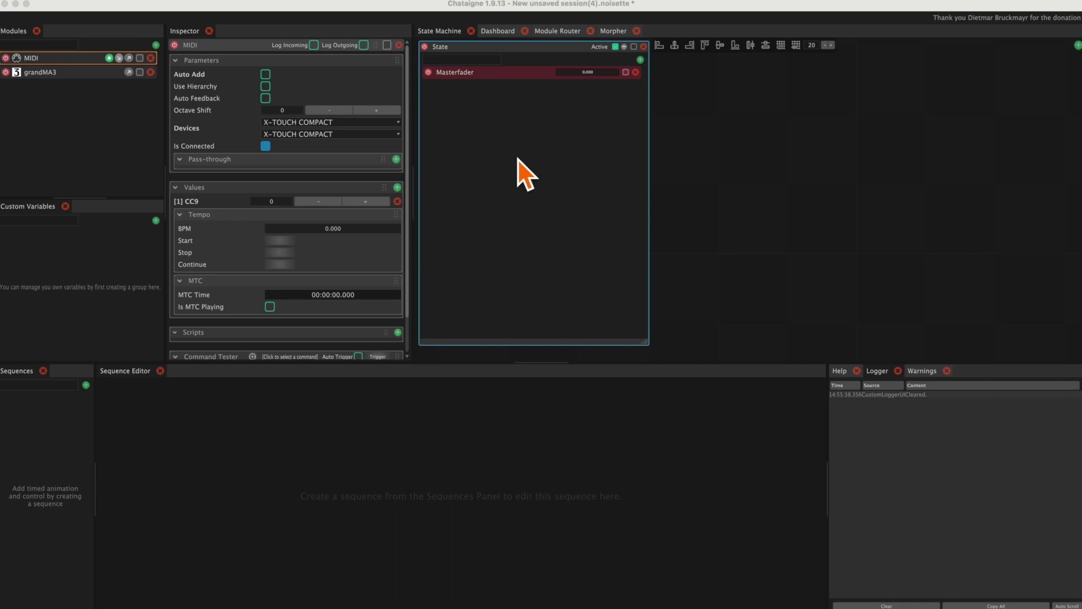
Enable Log Incoming and Log Outgoing on the MIDI module, and Log Outgoing on grandMA3.
click(313, 45)
click(364, 46)
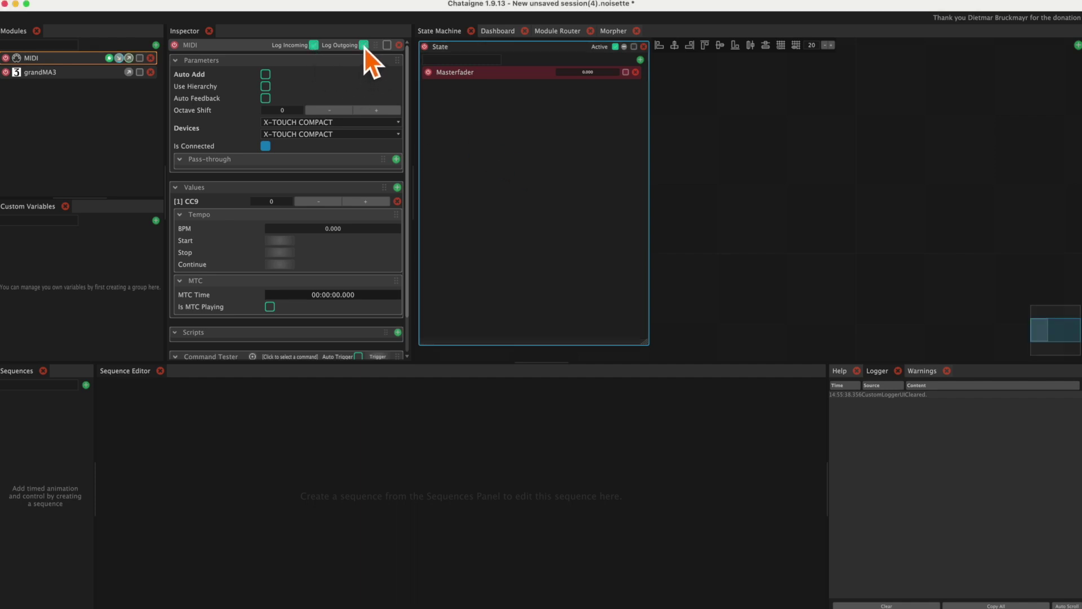
click(92, 73)
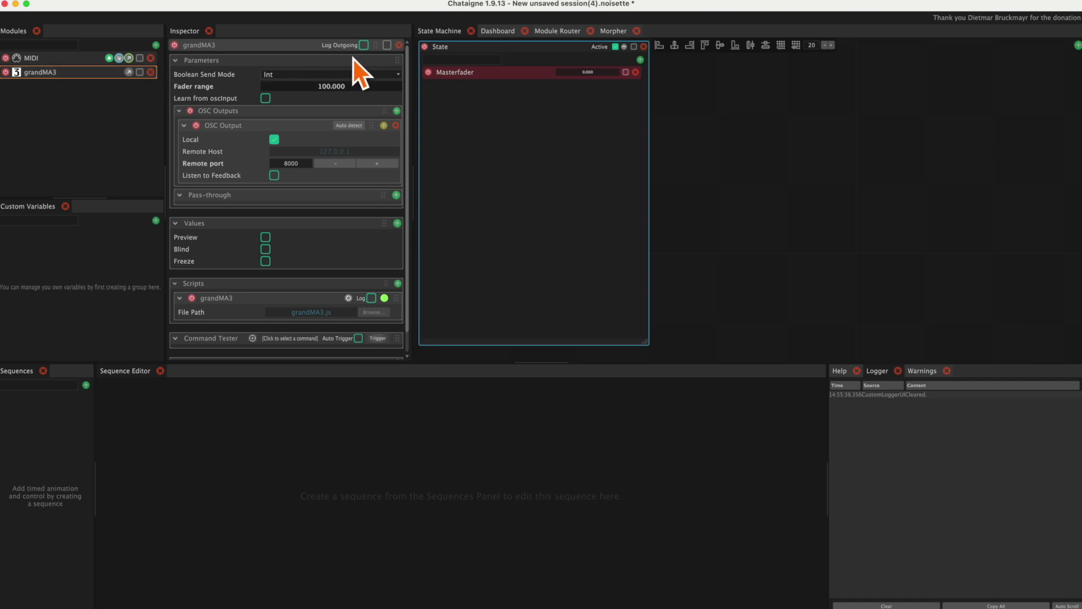
click(364, 45)
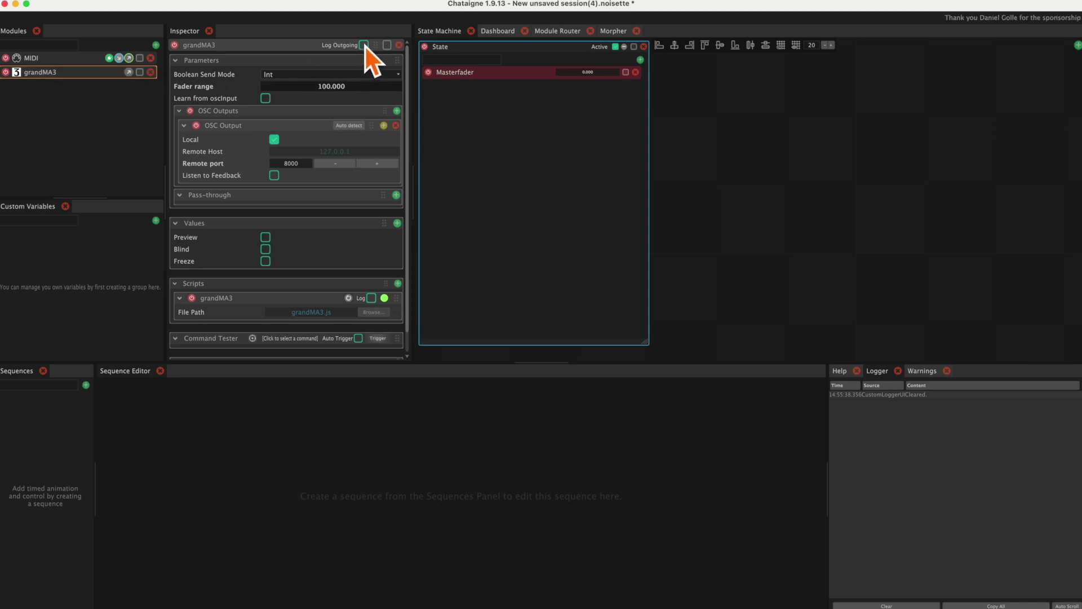
click(88, 58)
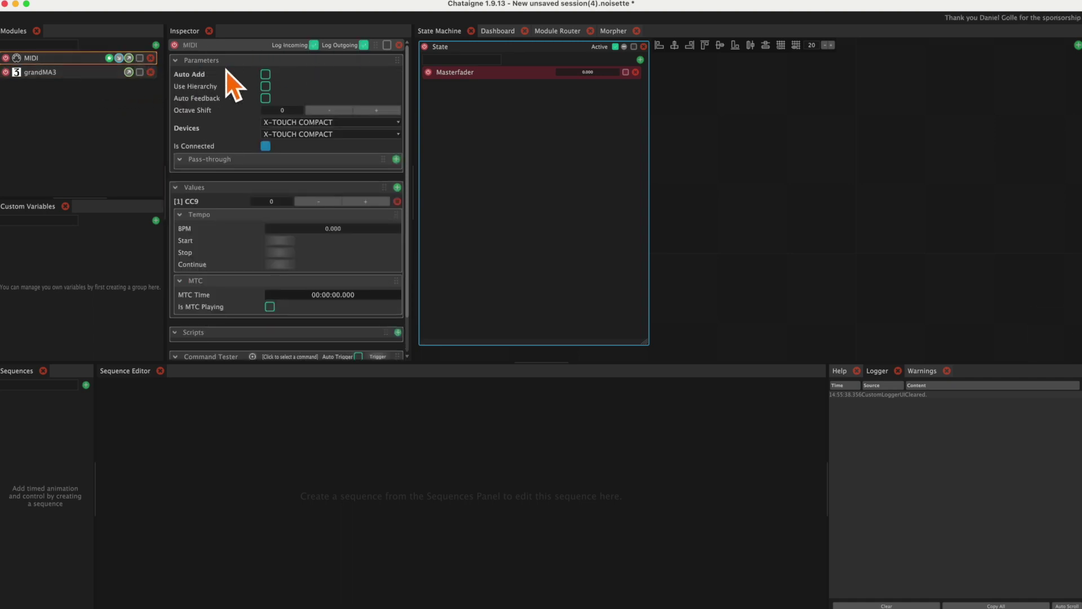
Turn Auto Add on to capture E1, CC1, CC9 and CC101 from the X-Touch, then off.
click(266, 75)
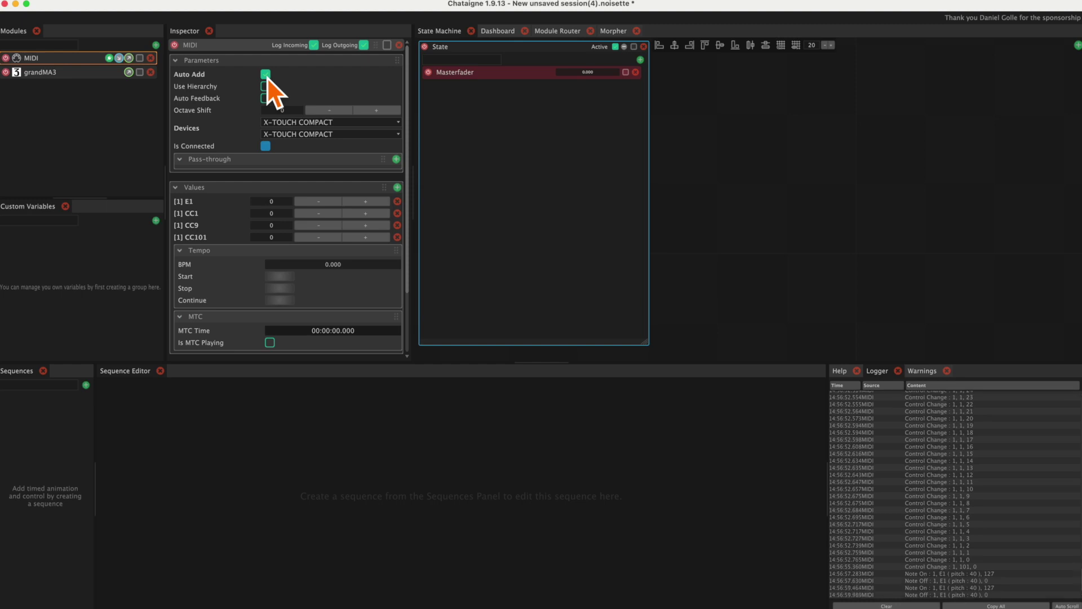
click(265, 74)
Add a new mapping to the state with MIDI [1] CC1 as input and a Remap filter.
click(640, 60)
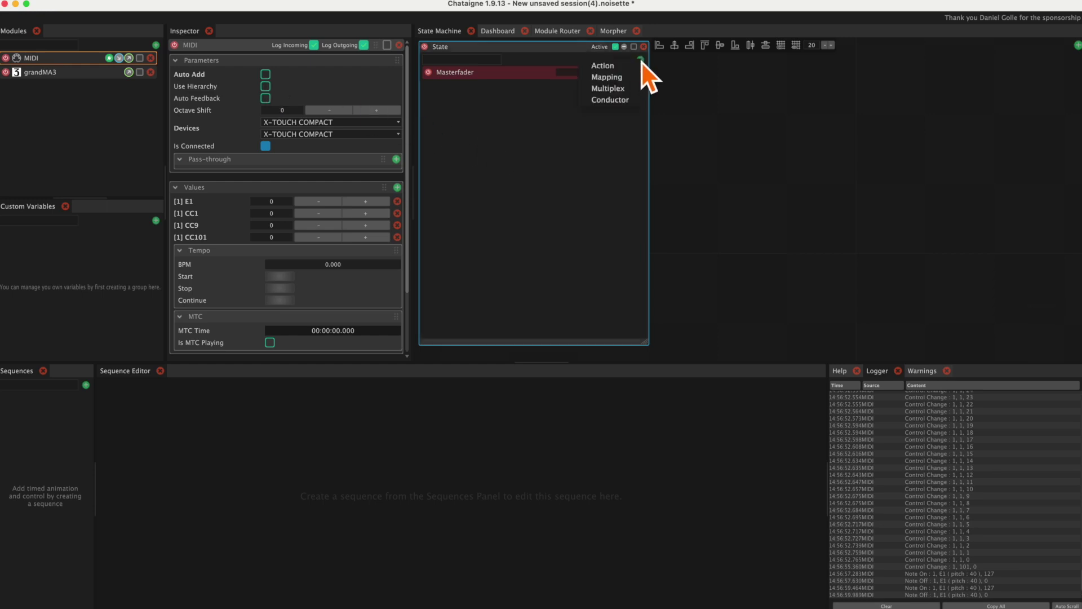
click(636, 77)
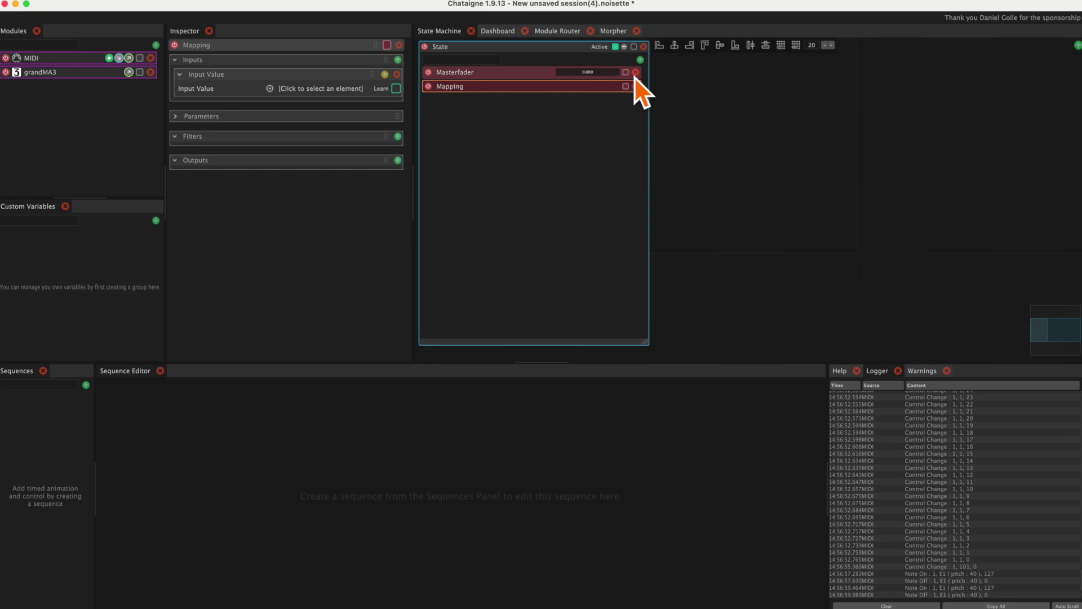
click(348, 88)
mouse_move(369, 95)
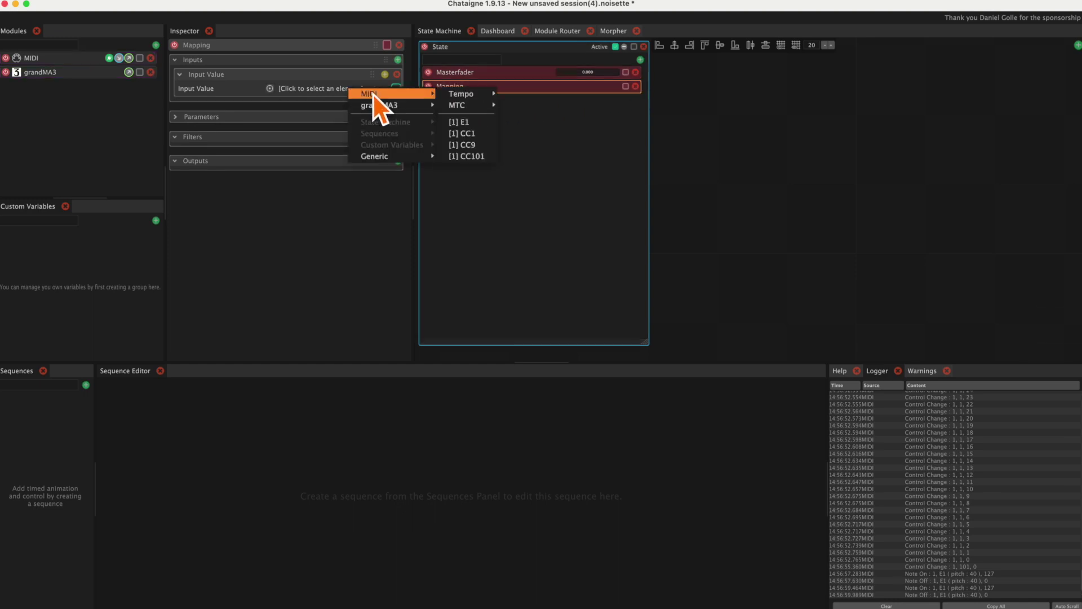
click(474, 134)
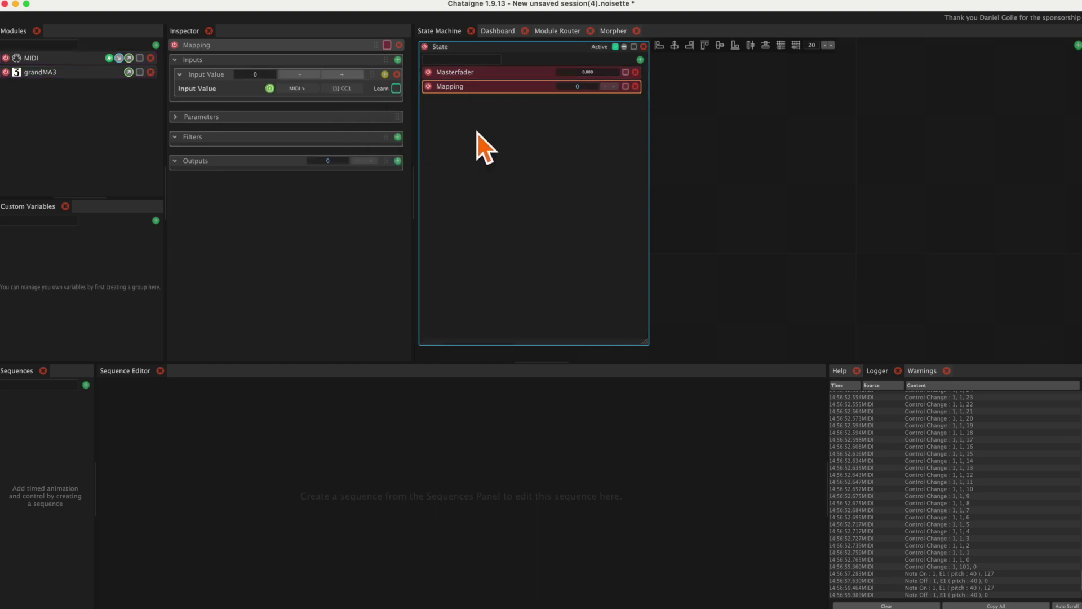
click(398, 137)
mouse_move(431, 164)
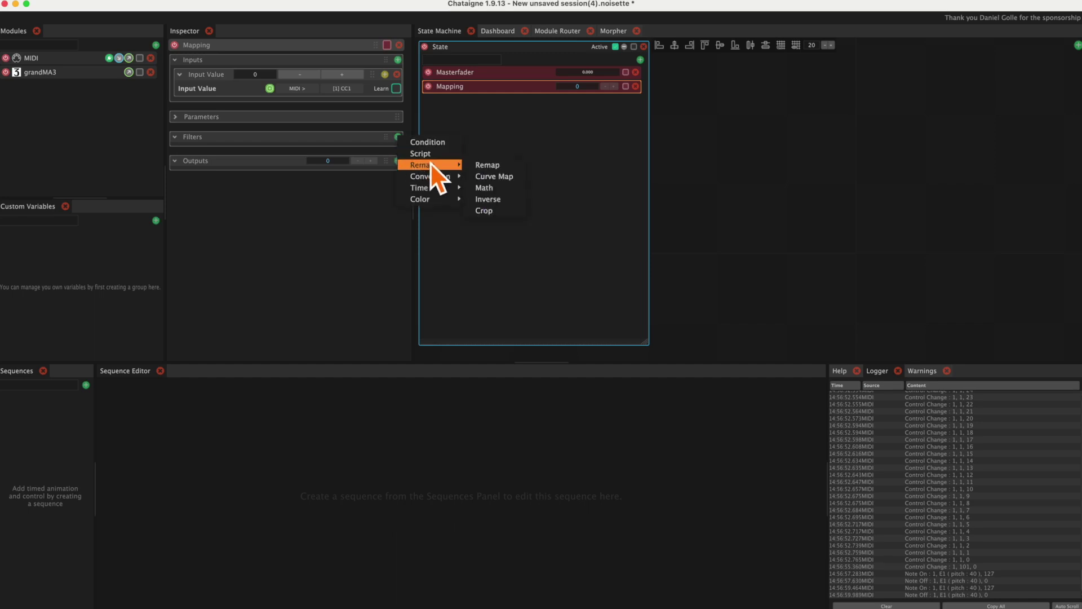
click(487, 166)
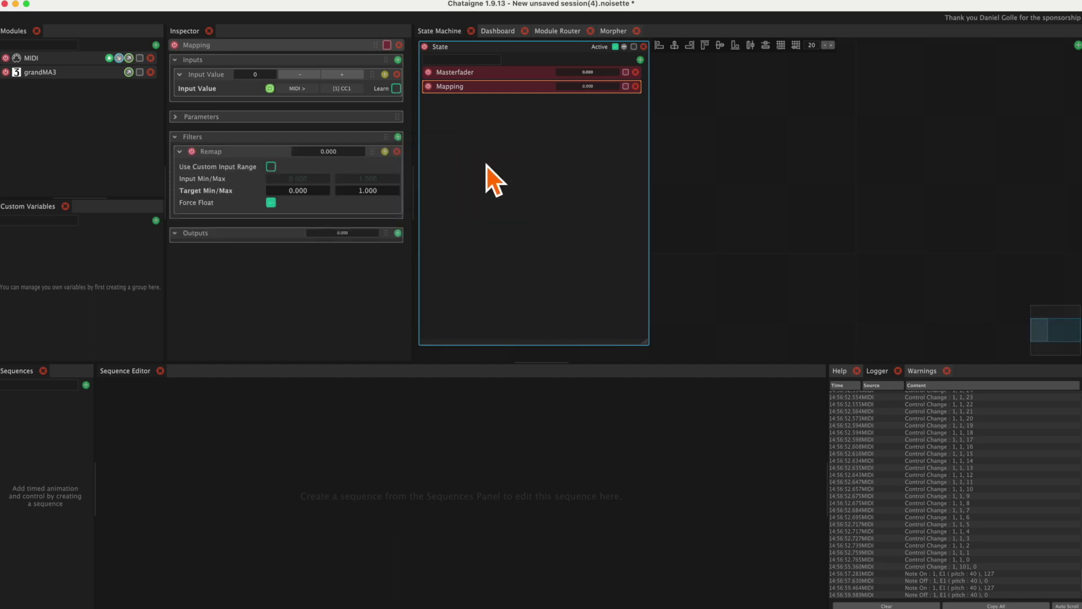
Set the output to grandMA3 Move Executor Fader 201 and name the mapping 'Fader 1.201'.
click(398, 233)
mouse_move(426, 253)
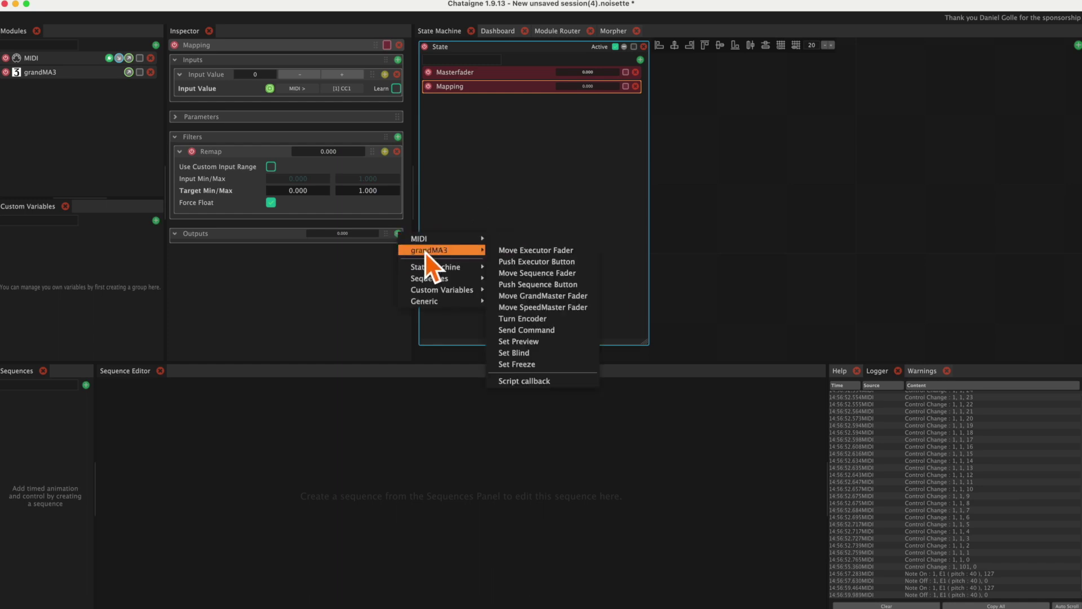
click(506, 251)
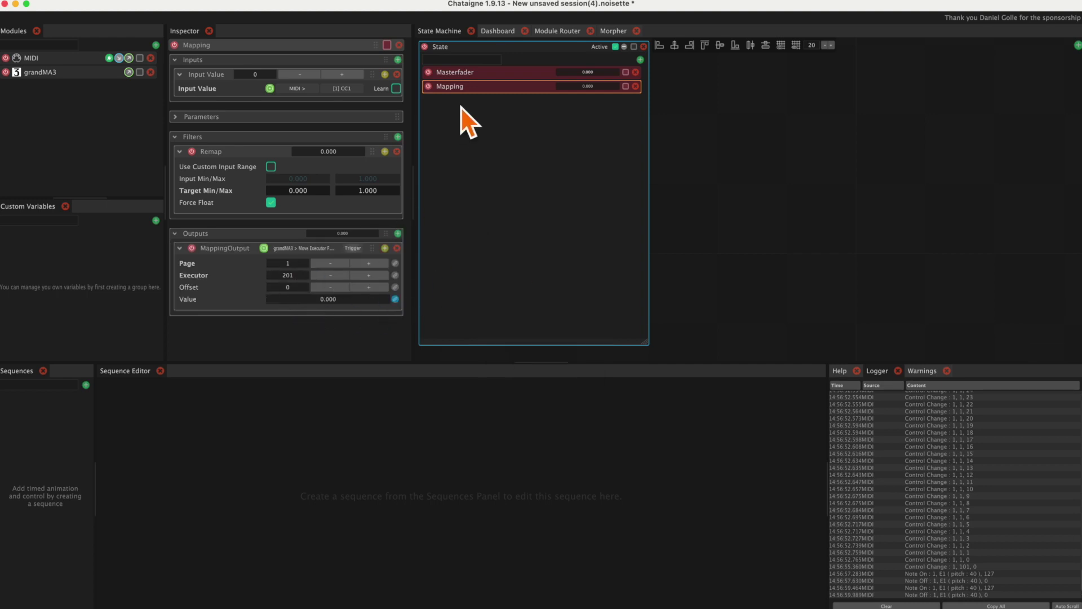
double_click(452, 85)
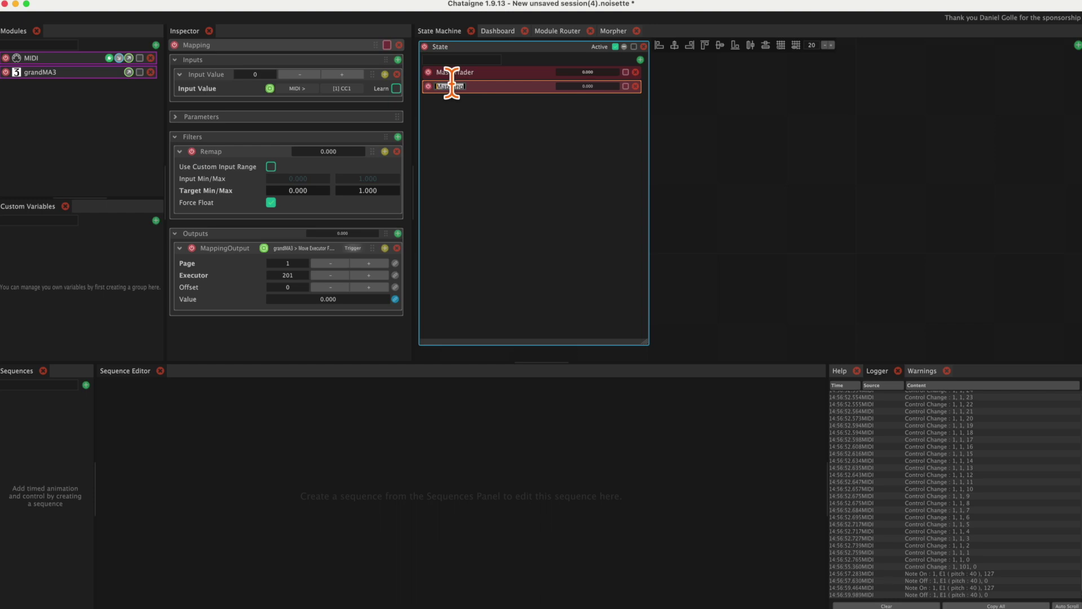
text(F)
text(ader 1.20)
text(1)
key(Return)
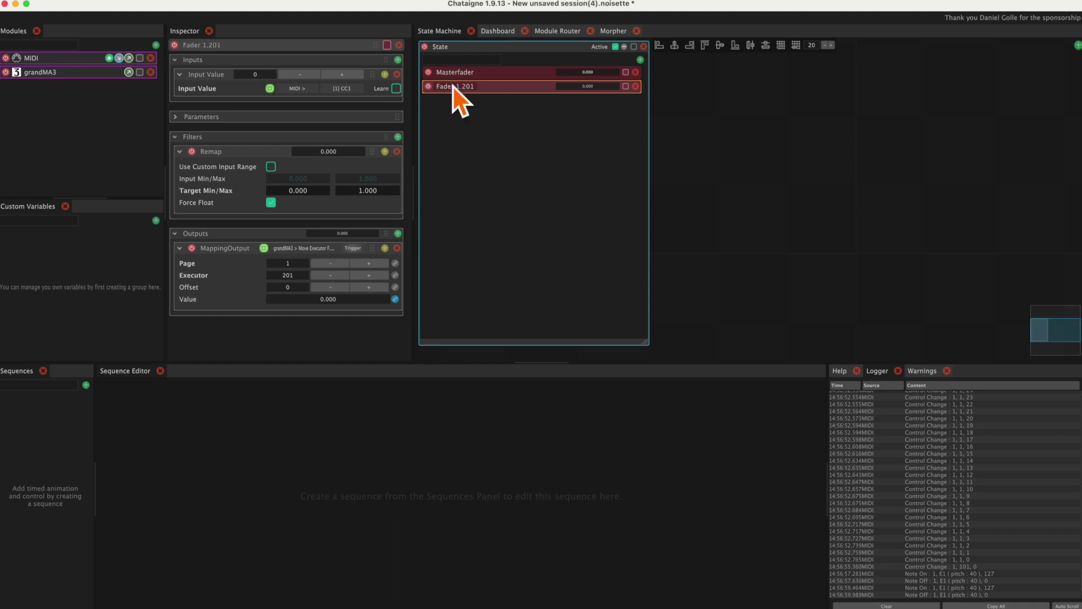
Add another mapping to the state with MIDI [1] E1 as its input.
click(641, 59)
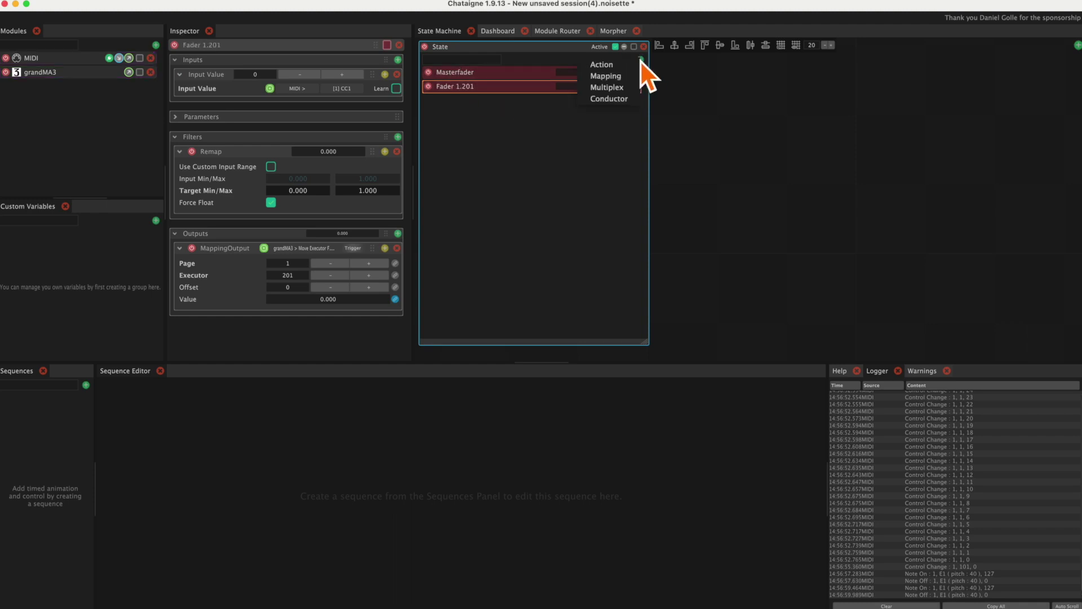
click(620, 76)
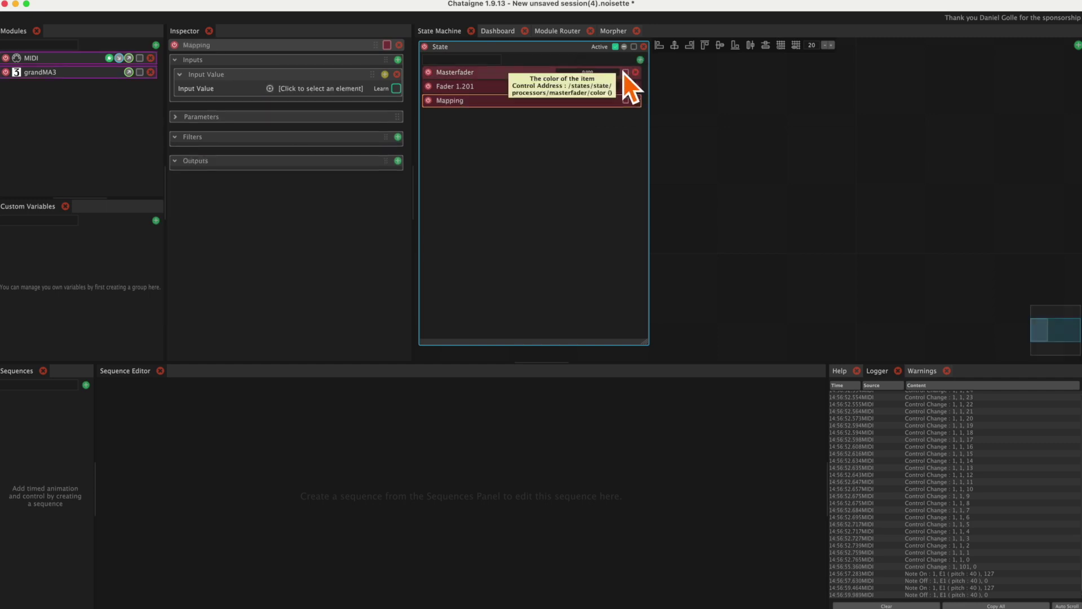
click(303, 94)
mouse_move(319, 96)
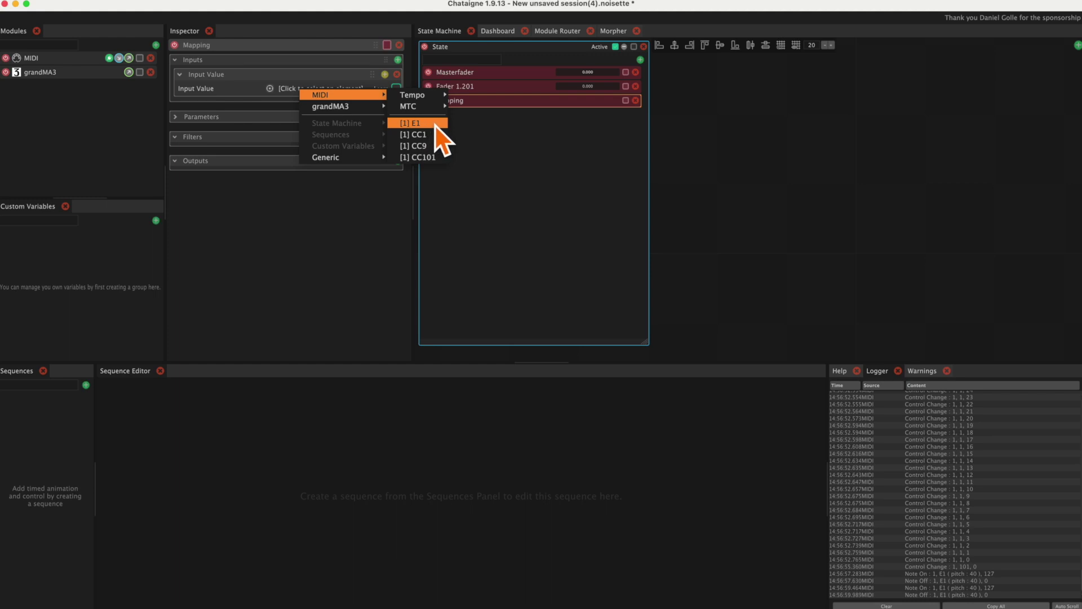
click(441, 139)
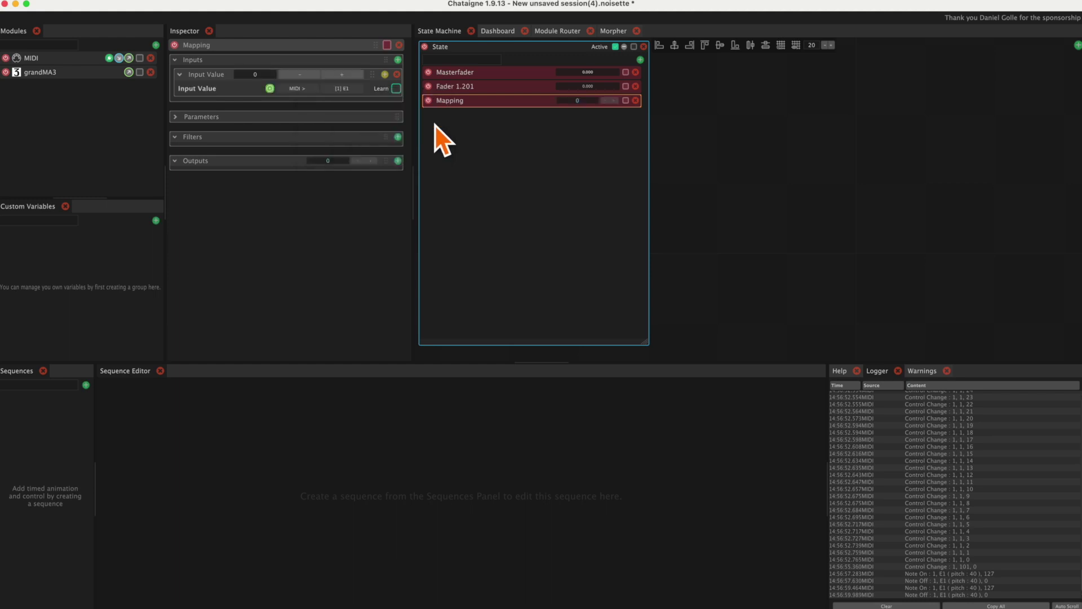
Set the output to grandMA3 Push Executor Button 101 and name the mapping 'Button 1.101'.
click(398, 162)
mouse_move(399, 164)
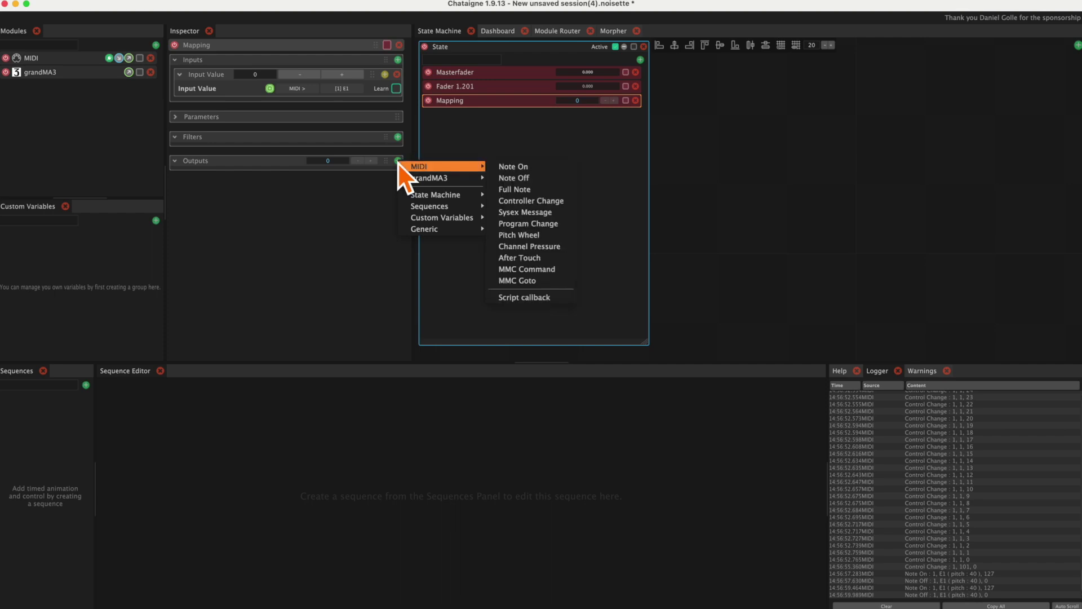
mouse_move(438, 178)
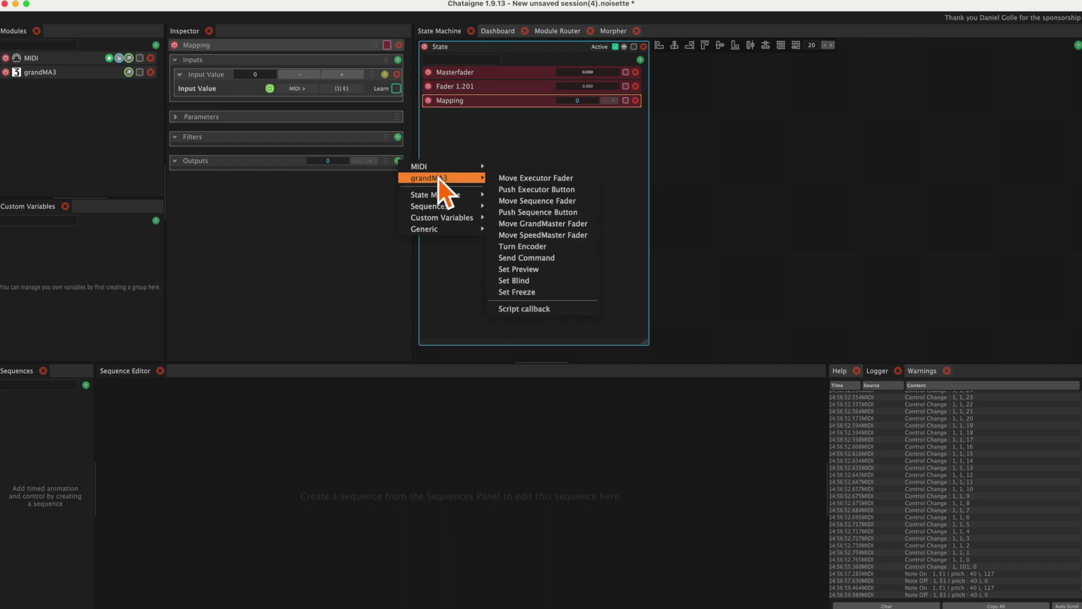
click(534, 190)
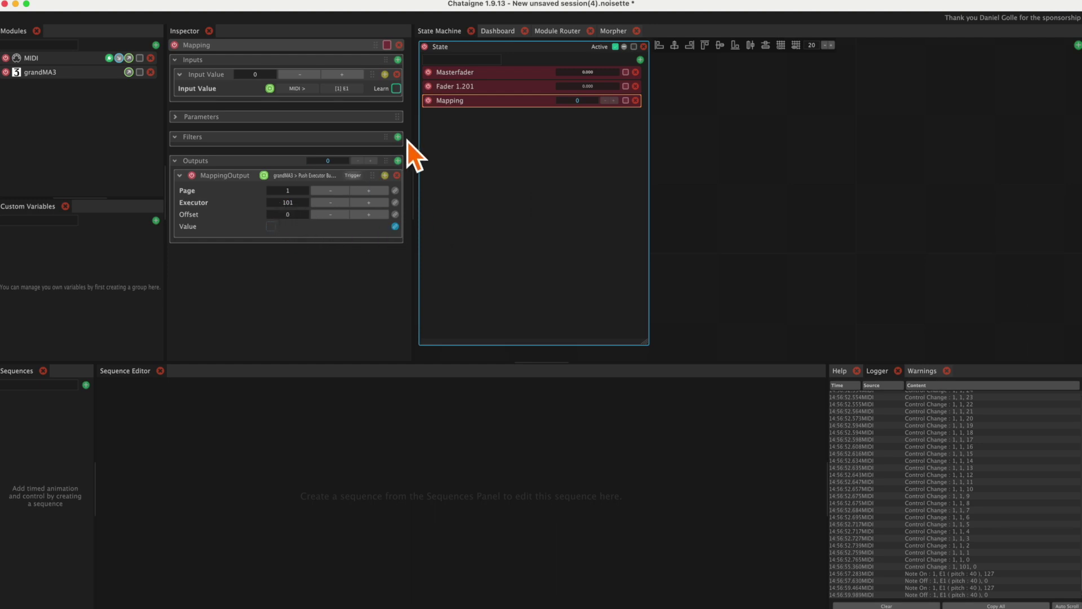
click(445, 100)
double_click(445, 100)
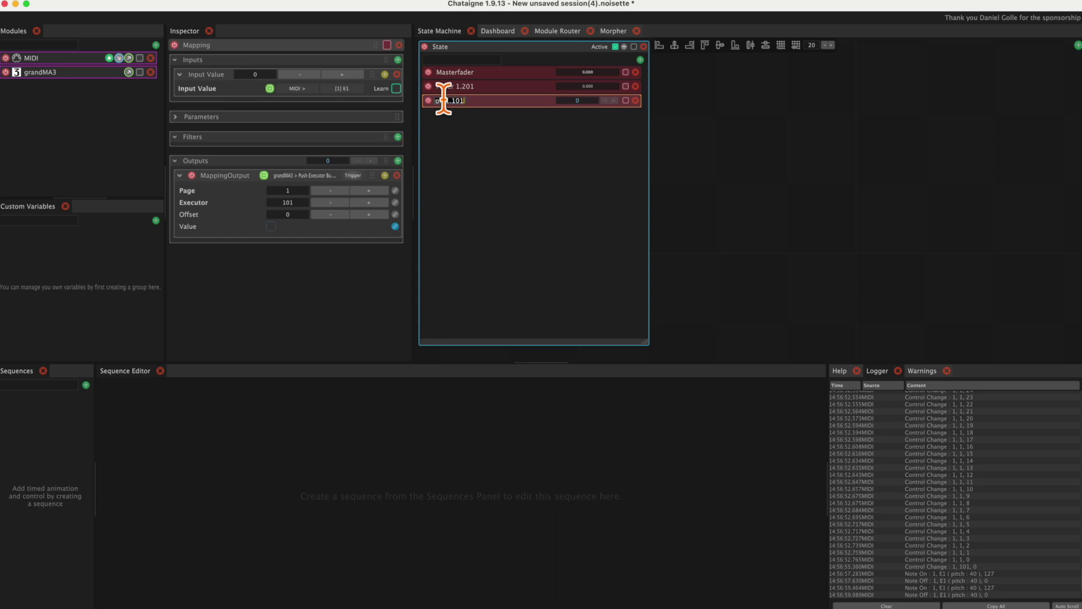
text(Button 1.101)
key(Return)
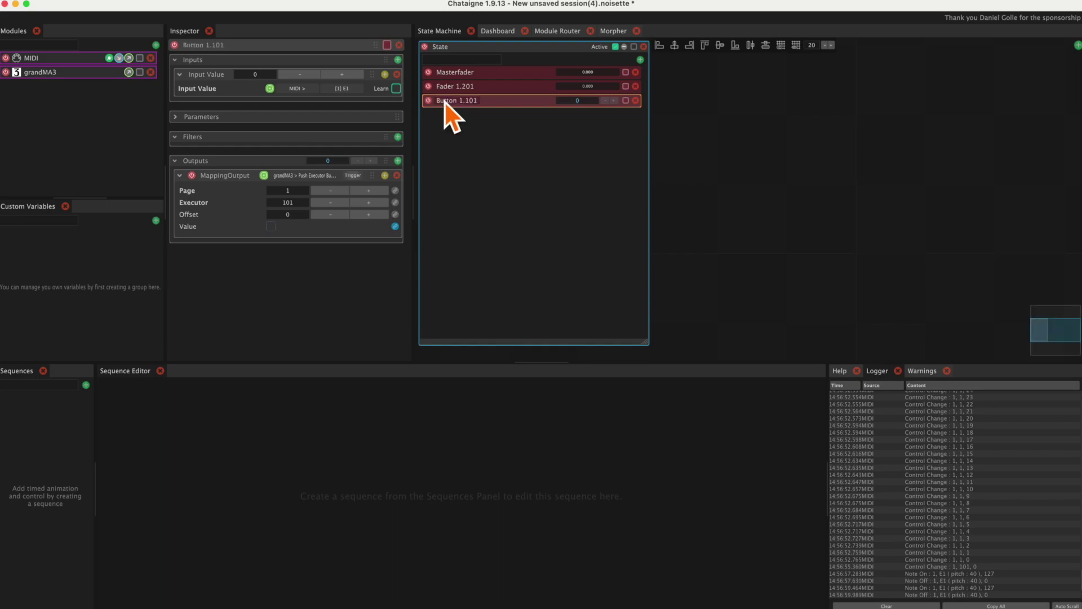